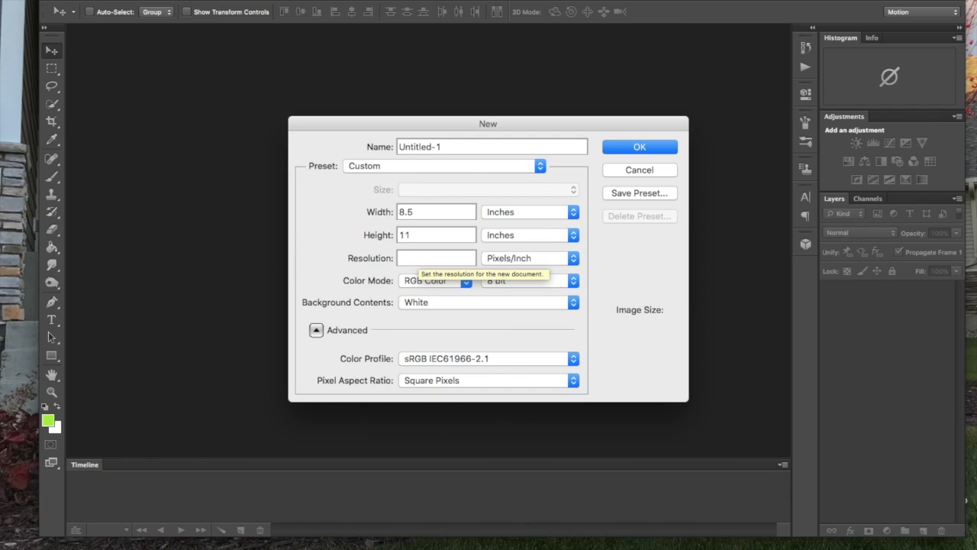
Step: Create the new document with a resolution of 72 pixels/inch and the name Rocket Final
type("2")
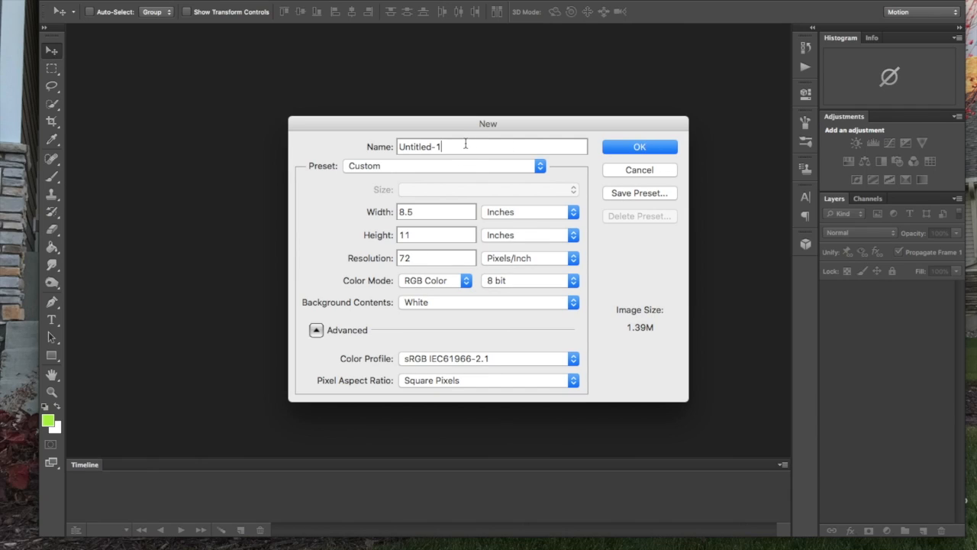
key("BackSpace")
key("BackSpace")
key("BackSpace")
key("BackSpace")
key("BackSpace")
left_click(640, 148)
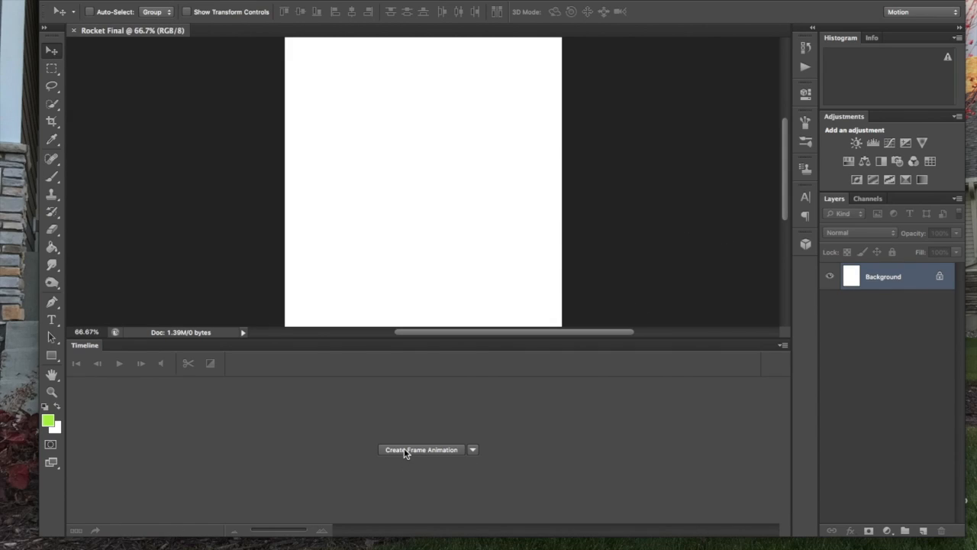
Step: Add a new layer and place the Rocket.jpg image from the Downloads folder on it
left_click(924, 532)
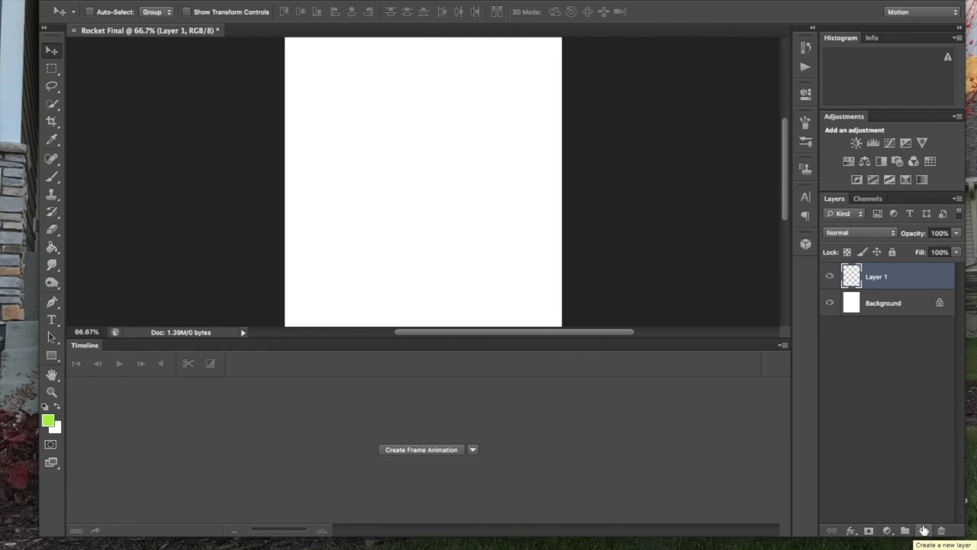
left_click(138, 0)
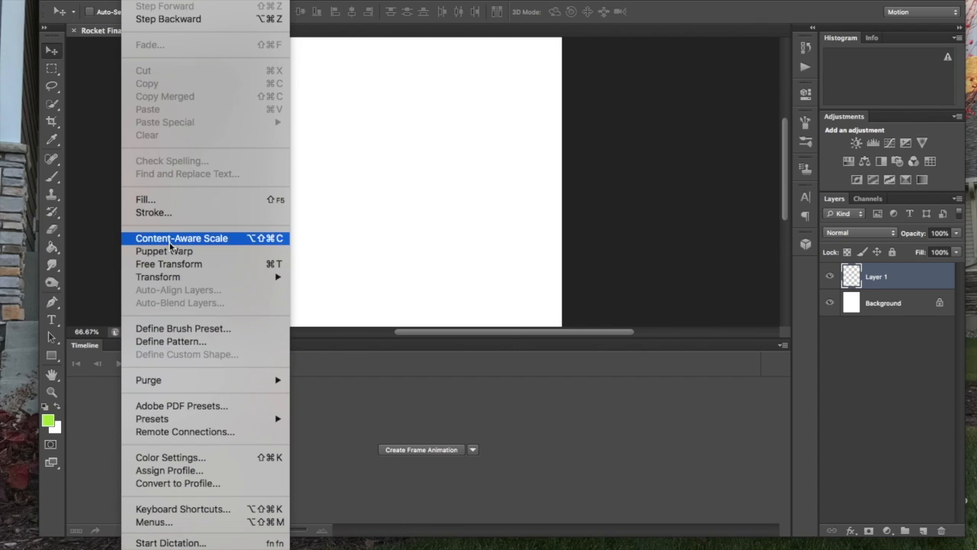
left_click(420, 181)
left_click(107, 0)
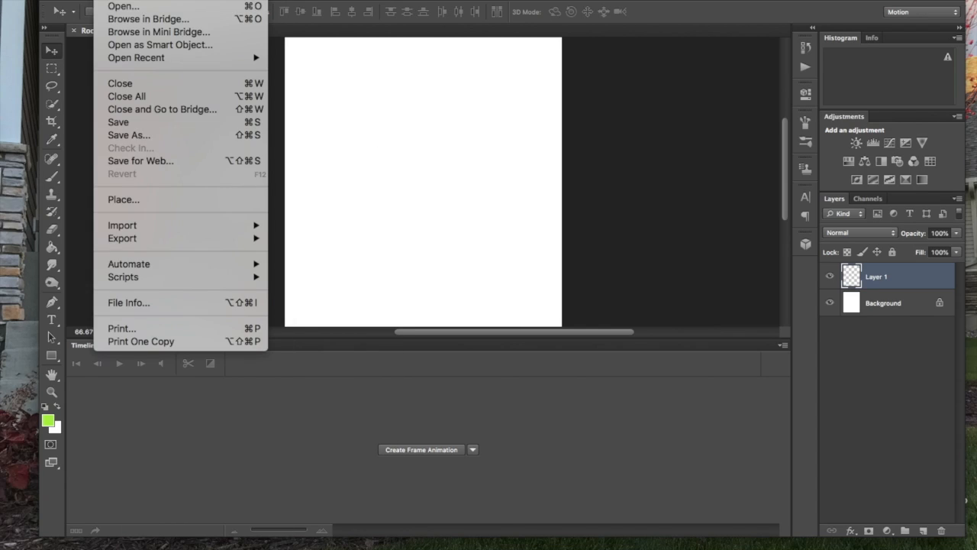
left_click(133, 197)
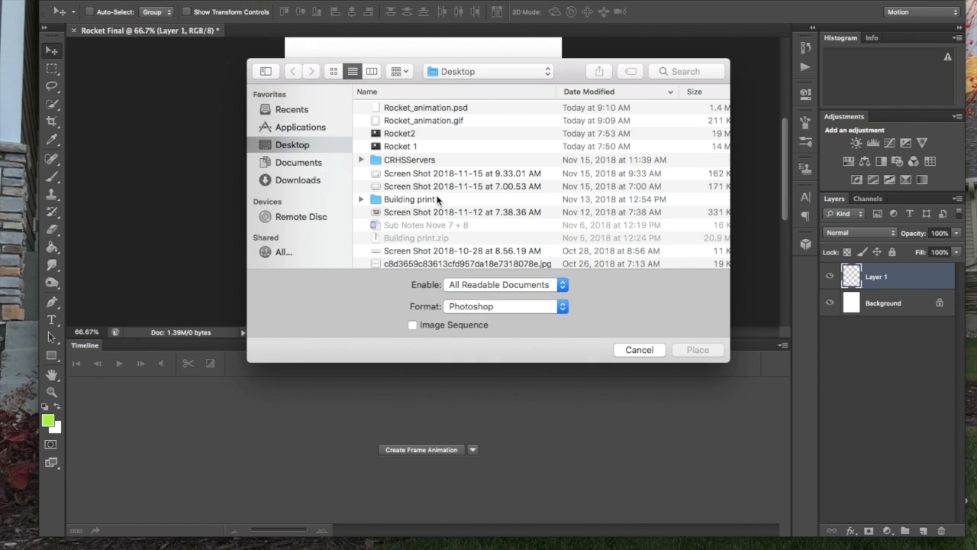
scroll(405, 169, "down", 5)
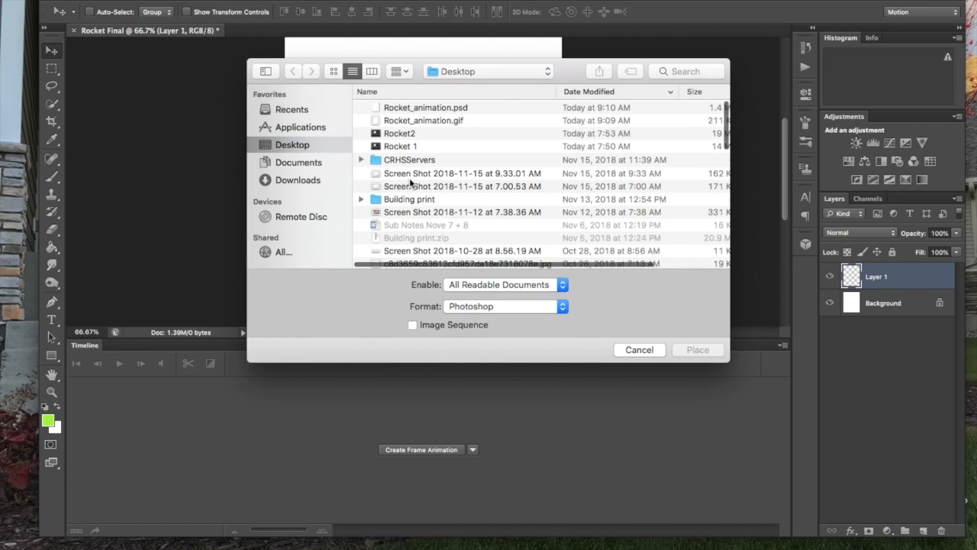
left_click(299, 180)
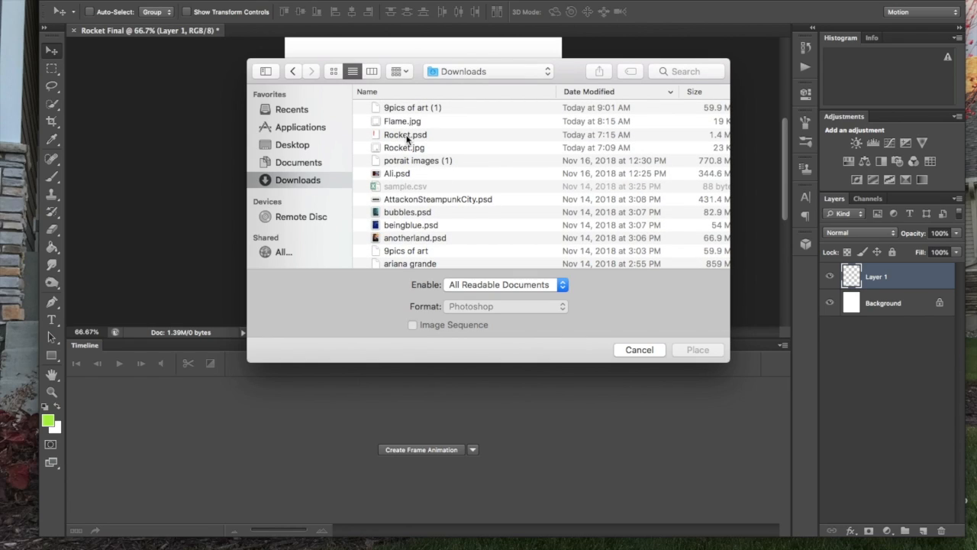
left_click(403, 149)
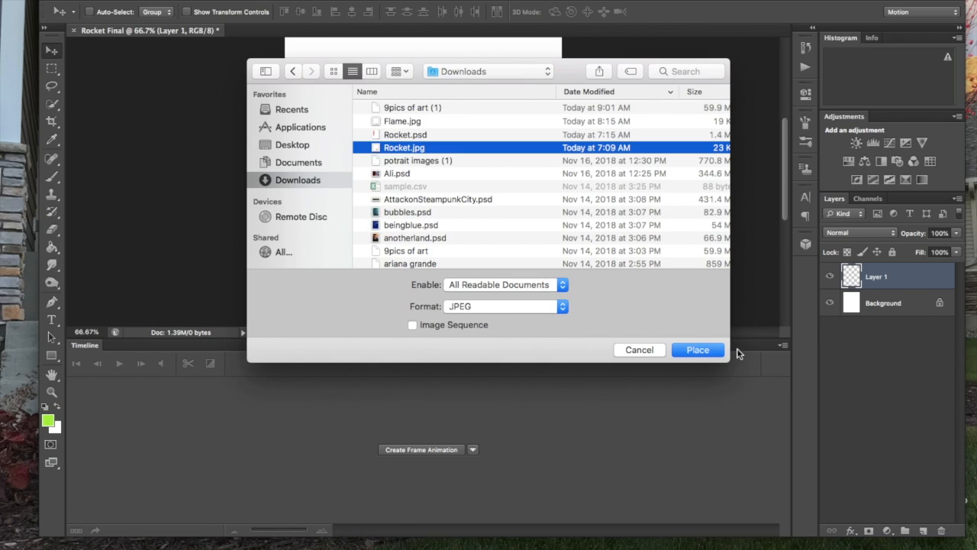
left_click(698, 351)
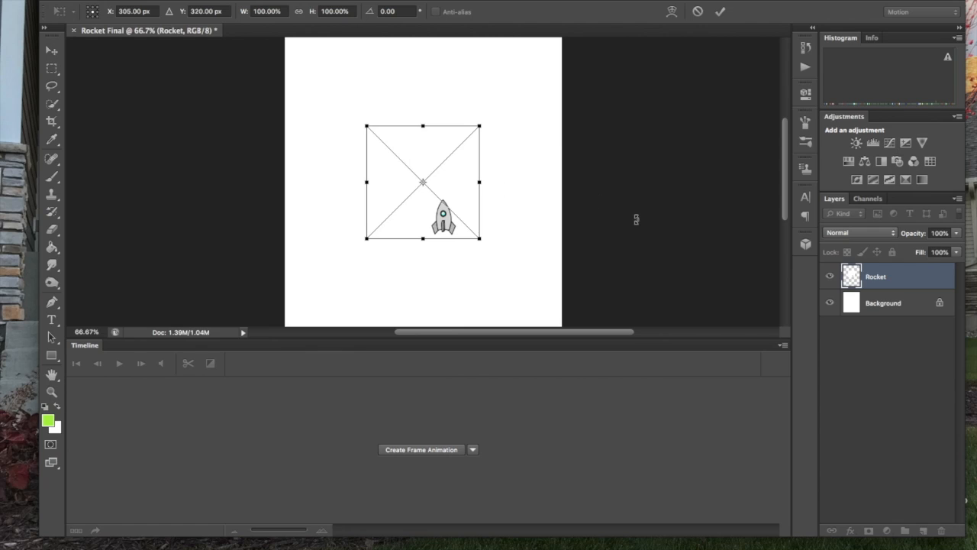
Step: Move the placed rocket to the page's lower-right corner, at about X 454 px and Y 648 px, and commit the placement
scroll(636, 219, "down", 3)
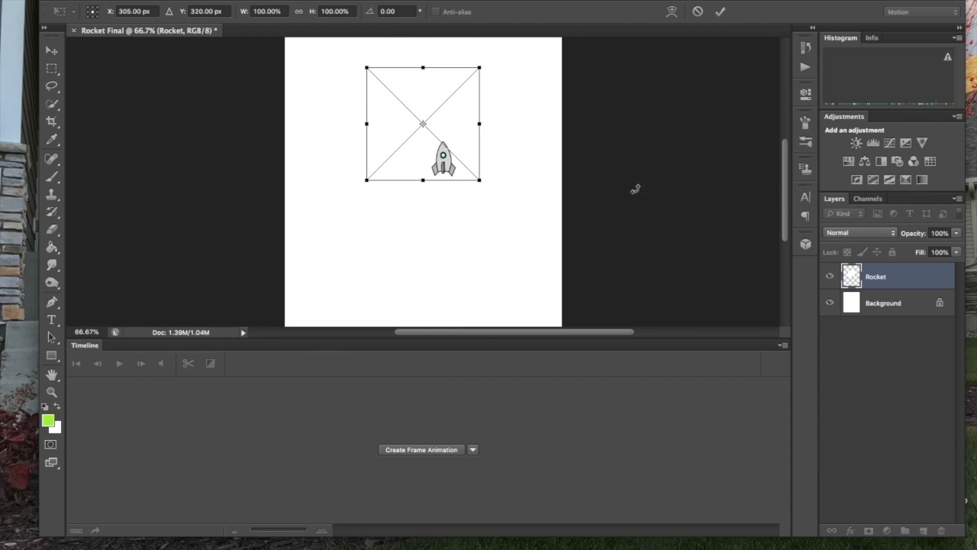
scroll(646, 199, "down", 5)
scroll(646, 199, "up", 5)
scroll(646, 200, "down", 2)
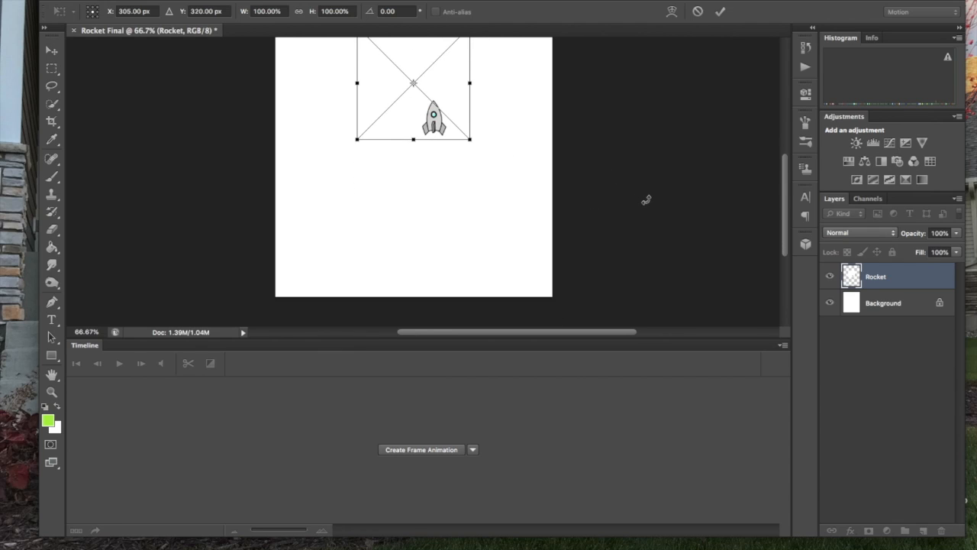
left_click_drag(441, 105, 509, 253)
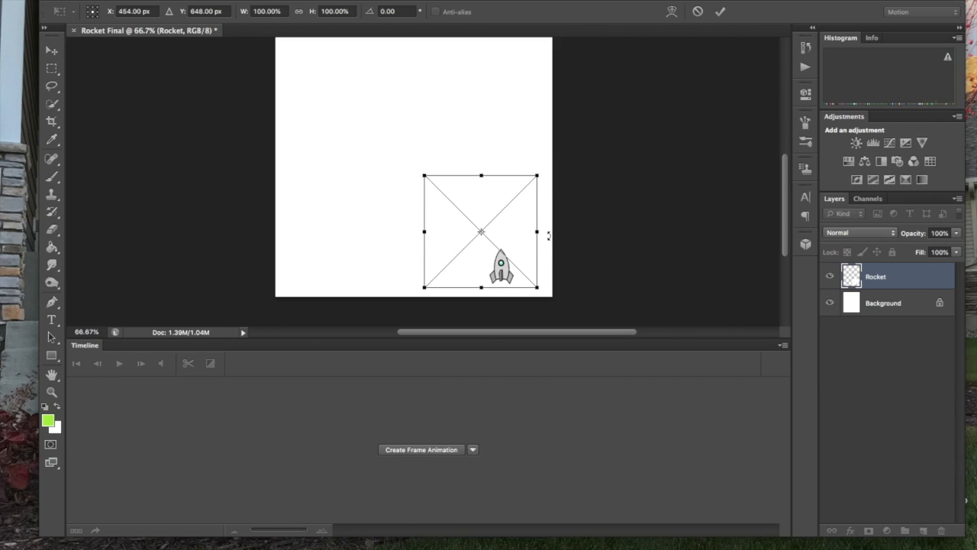
key("Return")
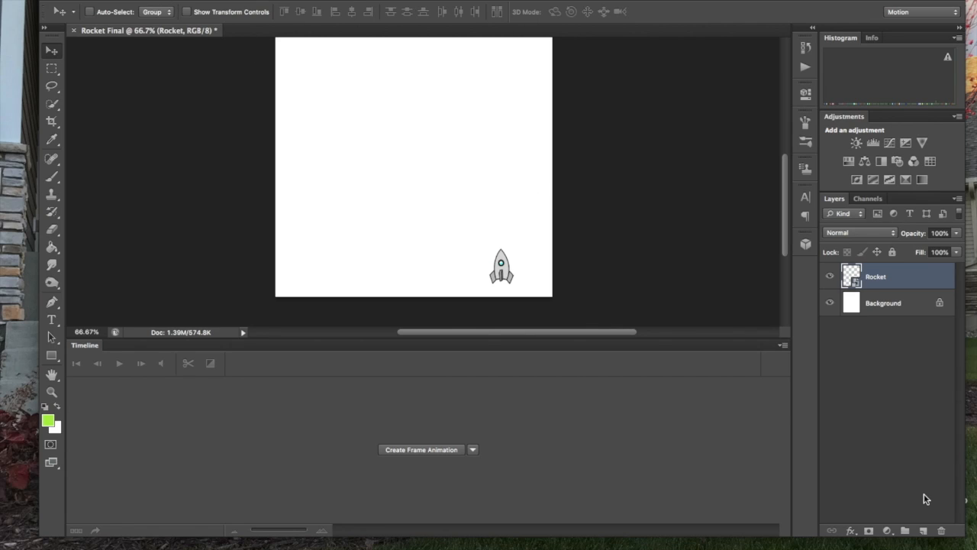
Step: Place Flame.jpg from Downloads on another new layer and position the flame over the base of the rocket
left_click(924, 530)
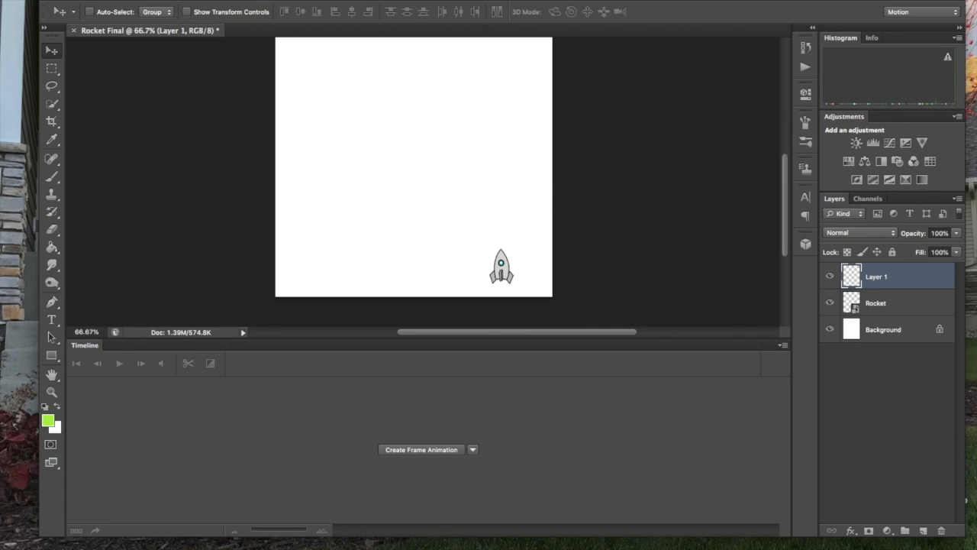
left_click(107, 2)
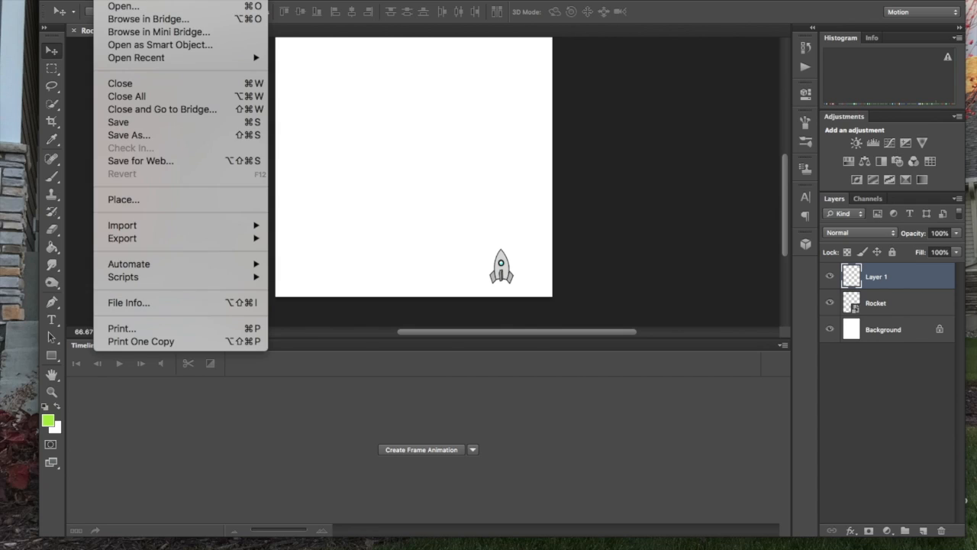
left_click(147, 200)
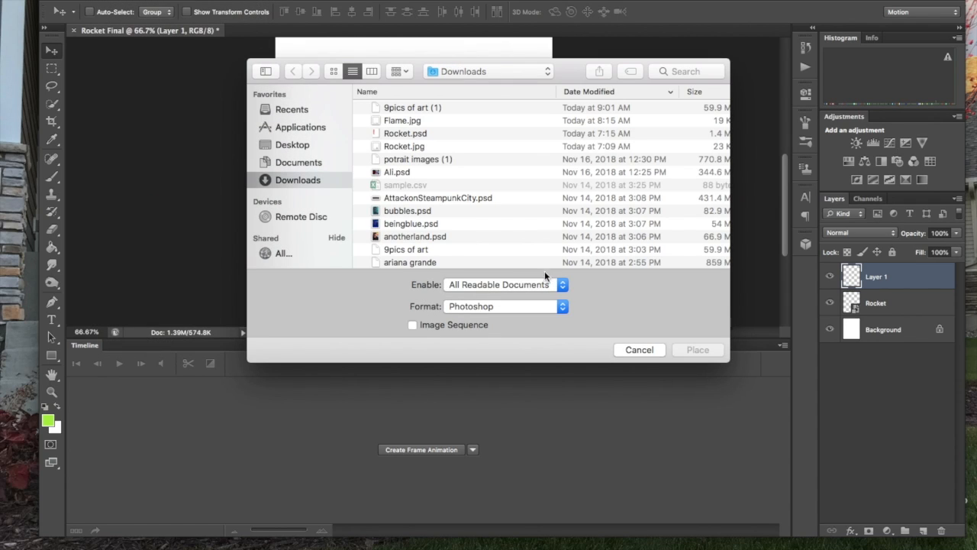
left_click(401, 119)
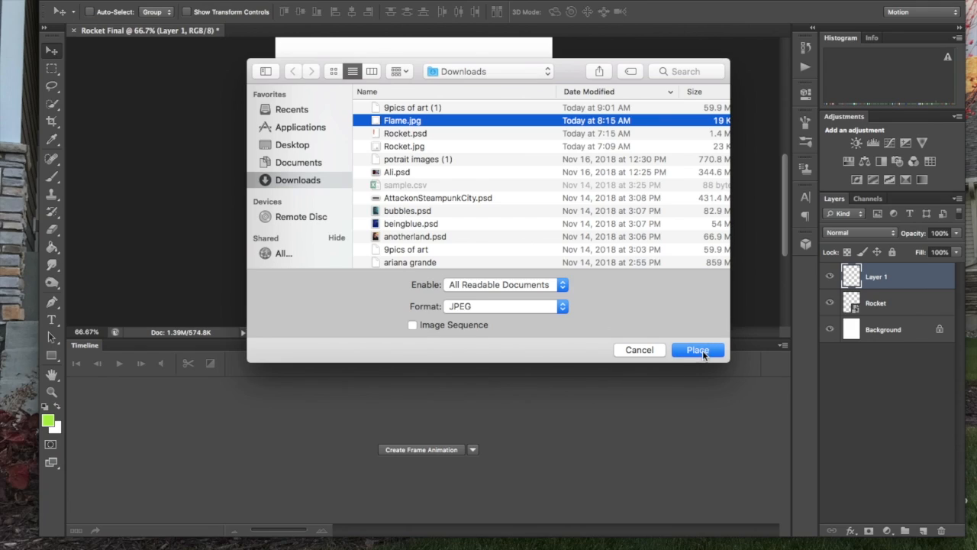
left_click(702, 350)
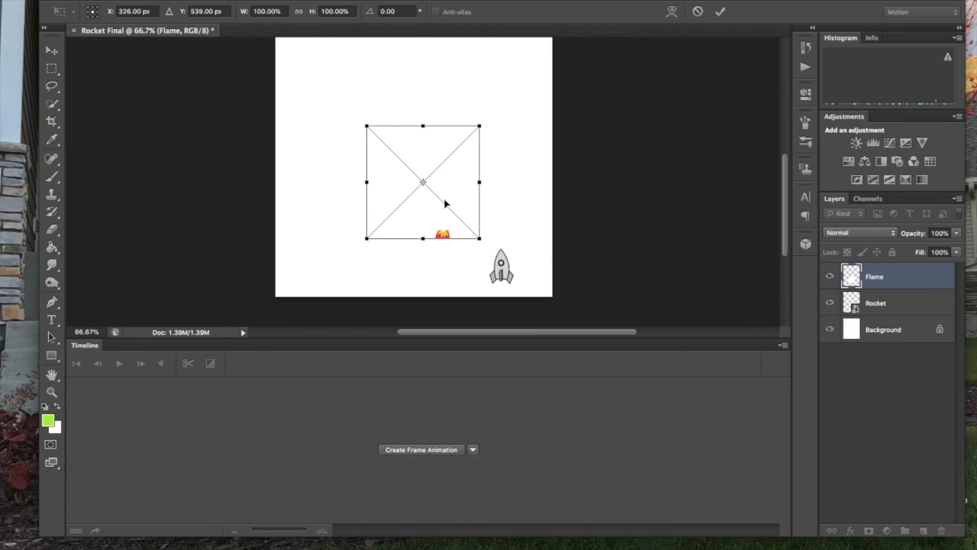
left_click_drag(420, 184, 476, 212)
key("Return")
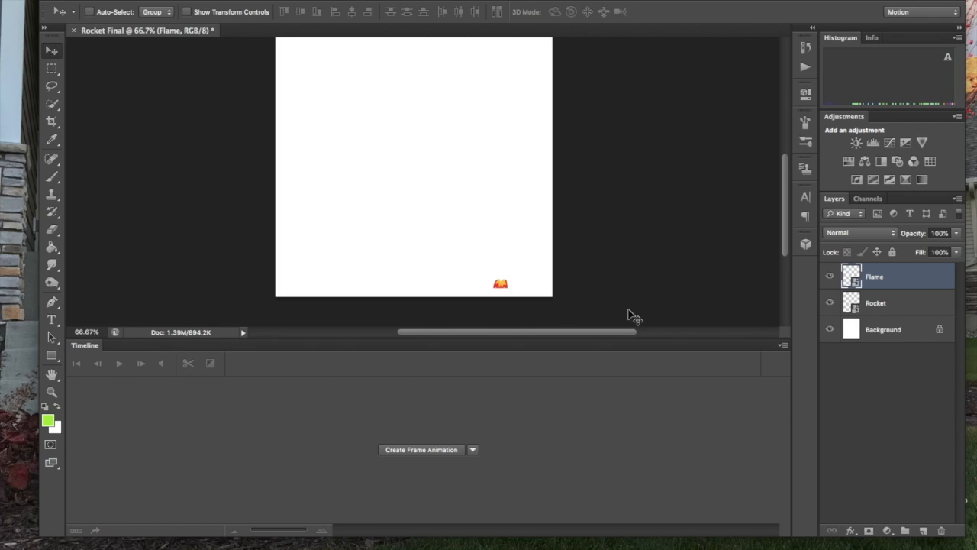
Step: Move the Flame layer beneath the Rocket layer and shift the rocket slightly upward so its base sits just above the flame
left_click(883, 277)
left_click_drag(883, 277, 885, 305)
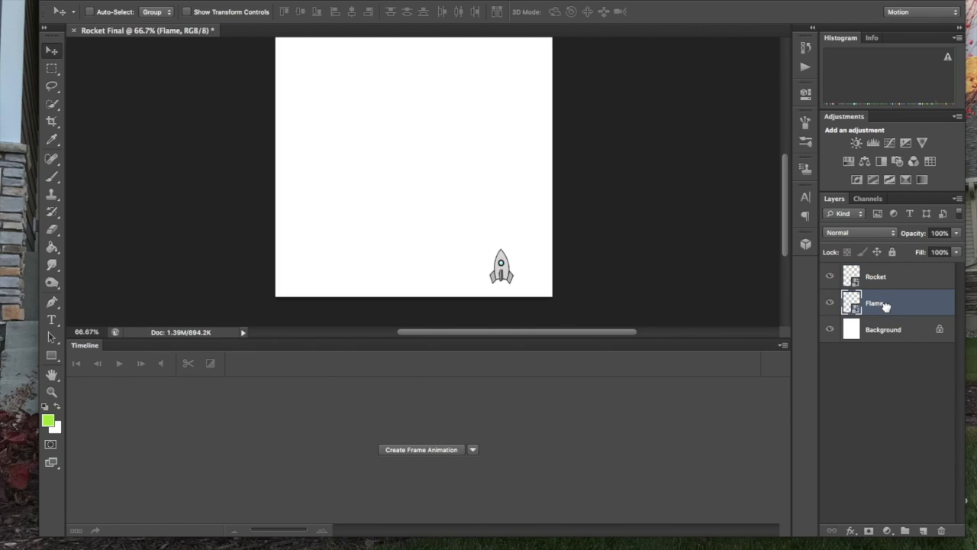
left_click(879, 280)
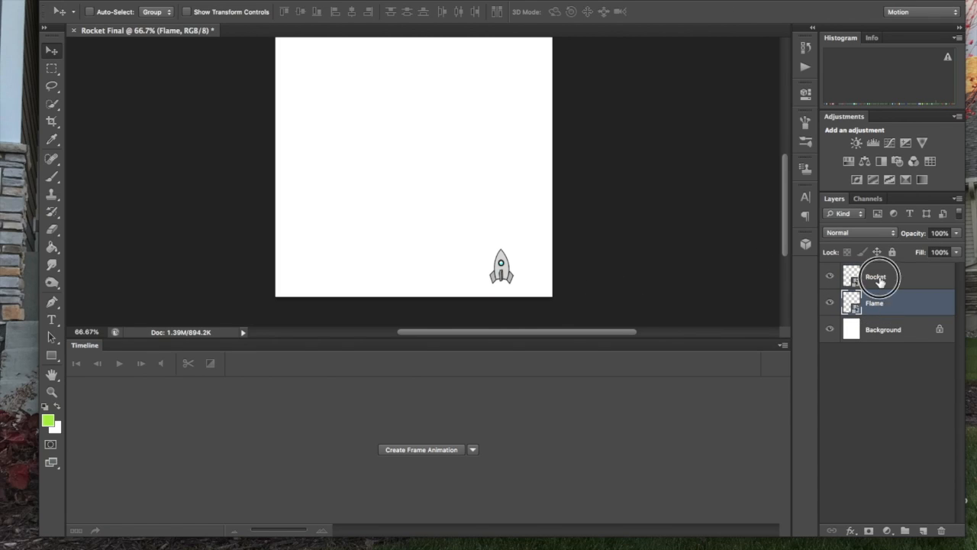
mouse_move(500, 265)
left_mouse_down()
mouse_move(498, 257)
mouse_move(500, 267)
left_mouse_up()
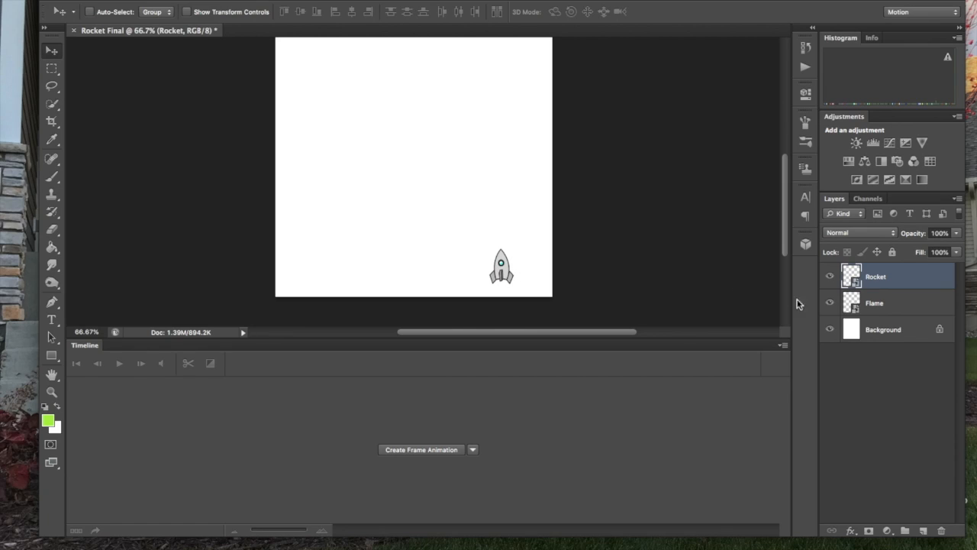
left_click_drag(506, 273, 504, 263)
Step: Add three new empty layers above the Rocket layer
left_click(923, 531)
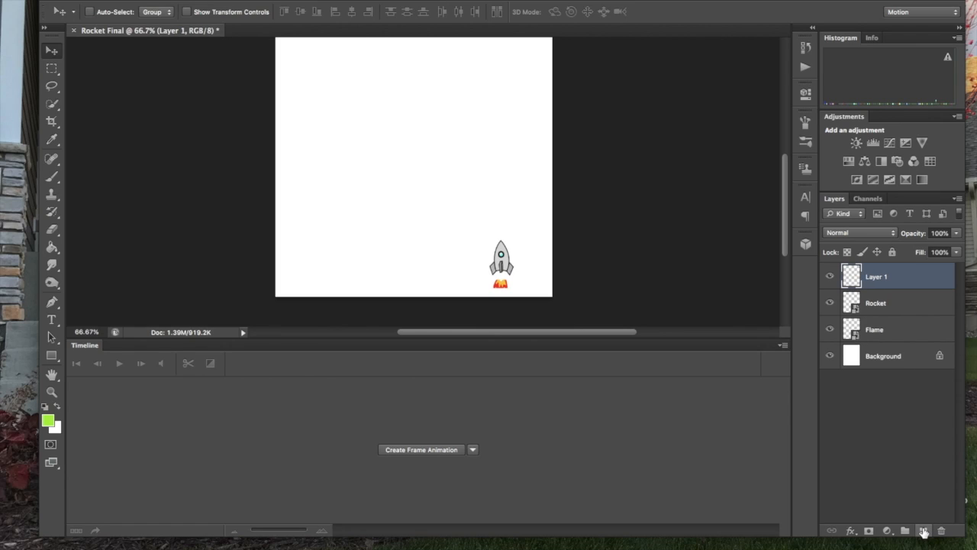
left_click(923, 531)
left_click(923, 531)
Step: Add the number 3 as blue text on Layer 1 near the page's upper-left corner
left_click(878, 330)
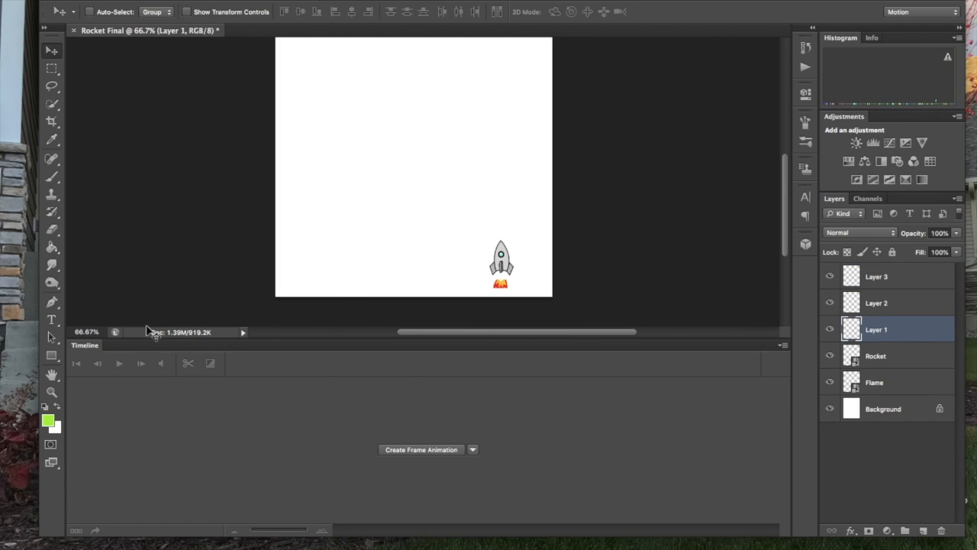
left_click(51, 319)
scroll(317, 140, "up", 2)
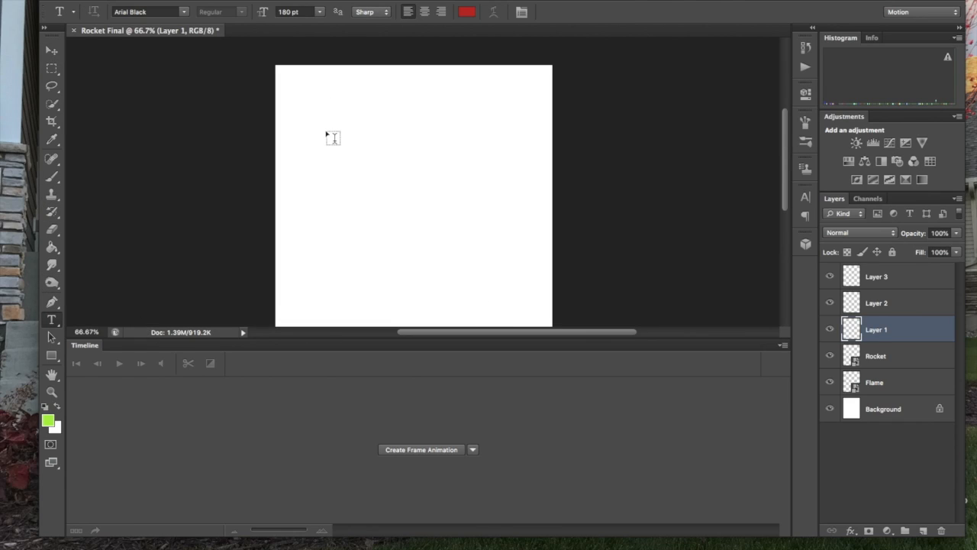
left_click(307, 135)
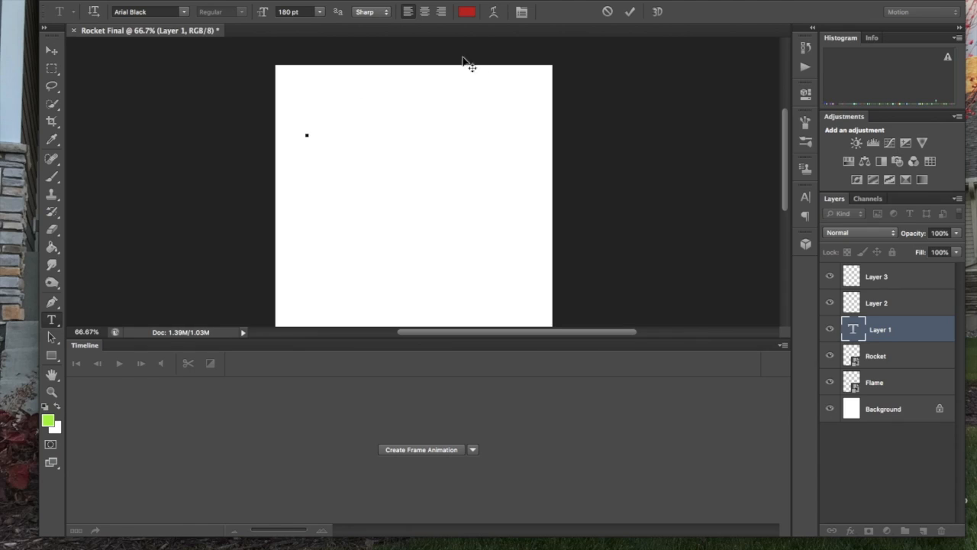
left_click(467, 13)
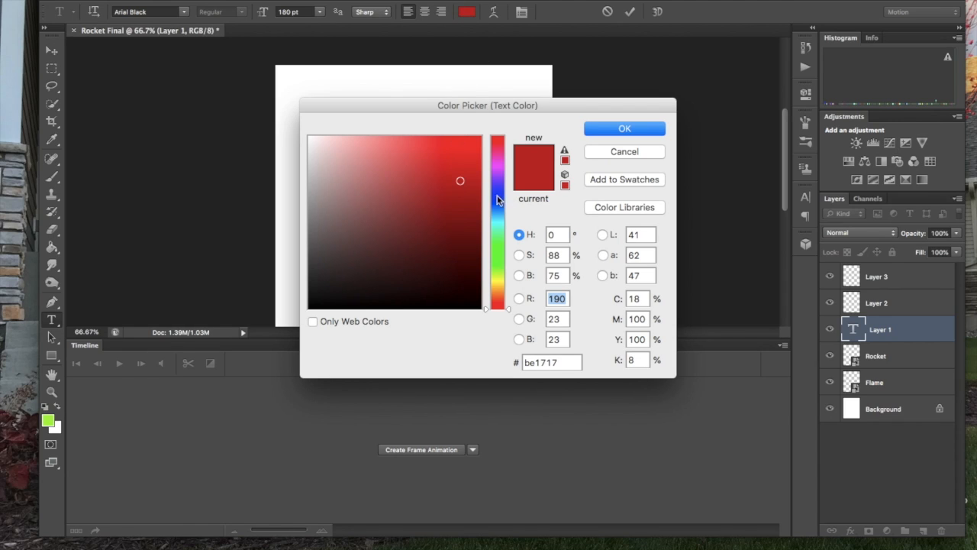
left_click_drag(497, 200, 501, 207)
left_click(617, 128)
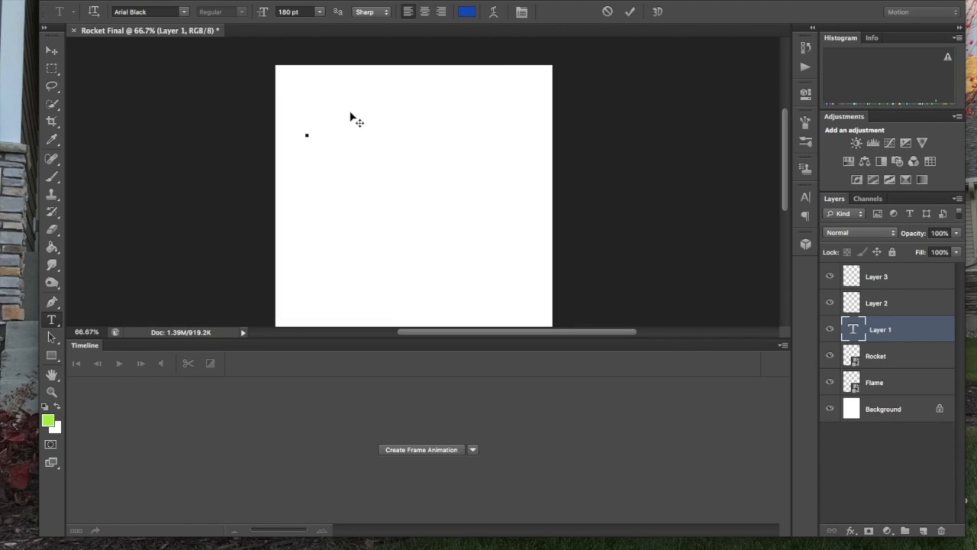
left_click(308, 132)
type("3")
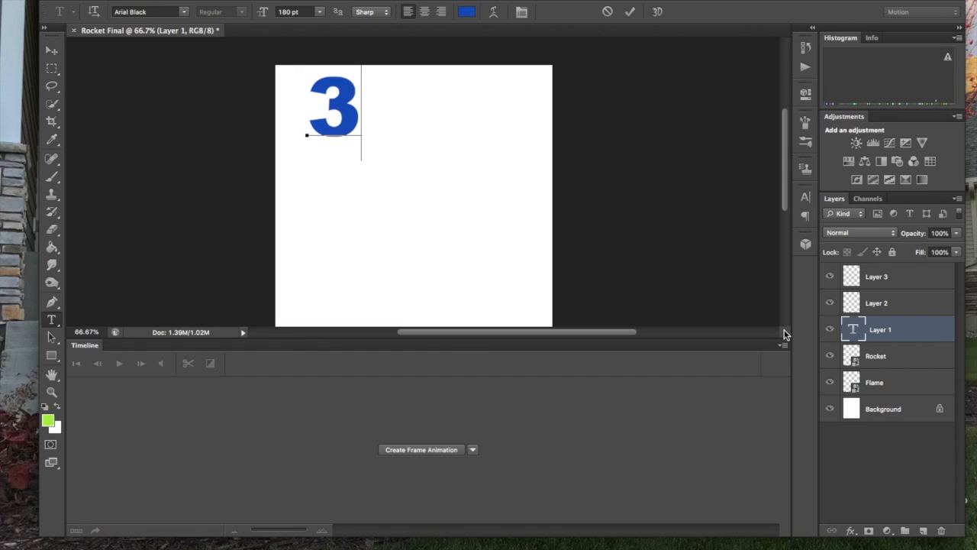
left_click(885, 320)
Step: Add the number 2 as text on Layer 2, just below the number 3
left_click(886, 305)
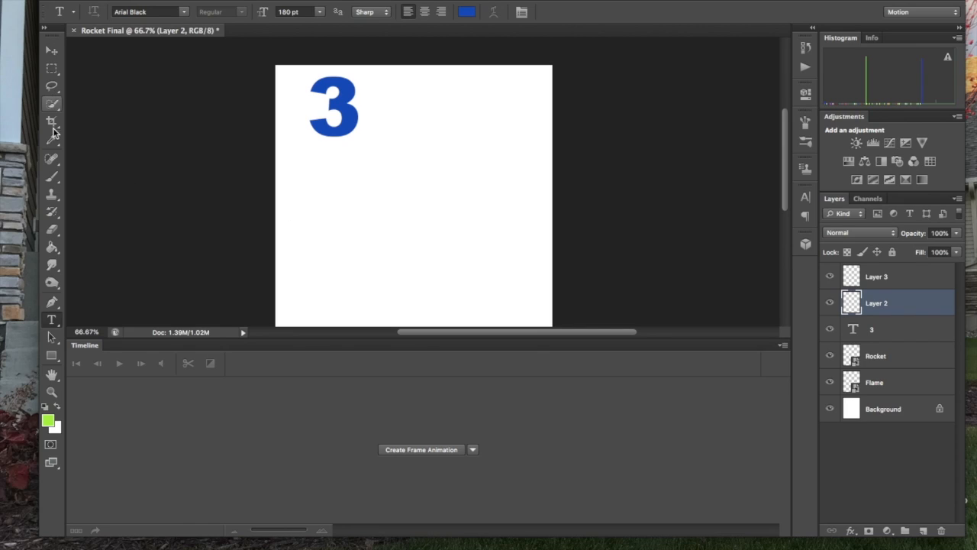
left_click(319, 180)
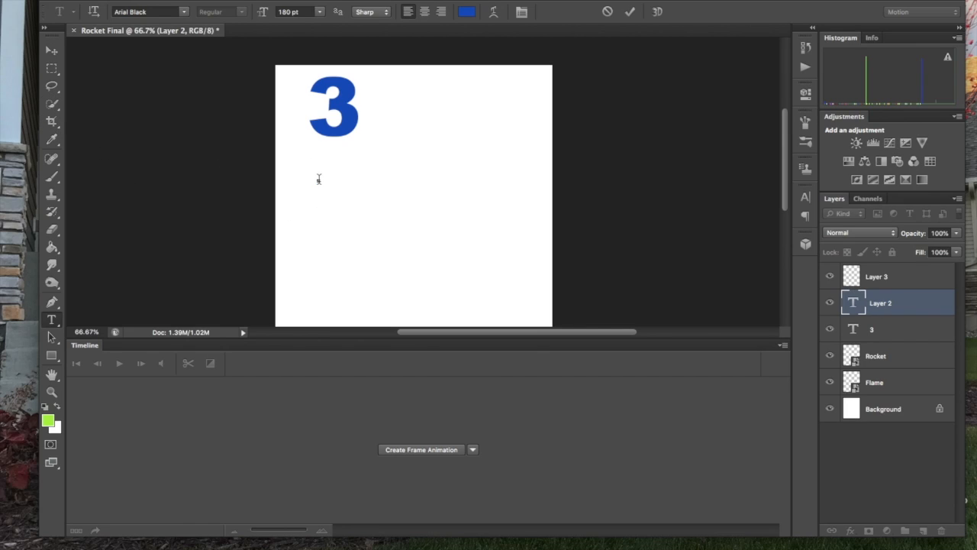
type("2")
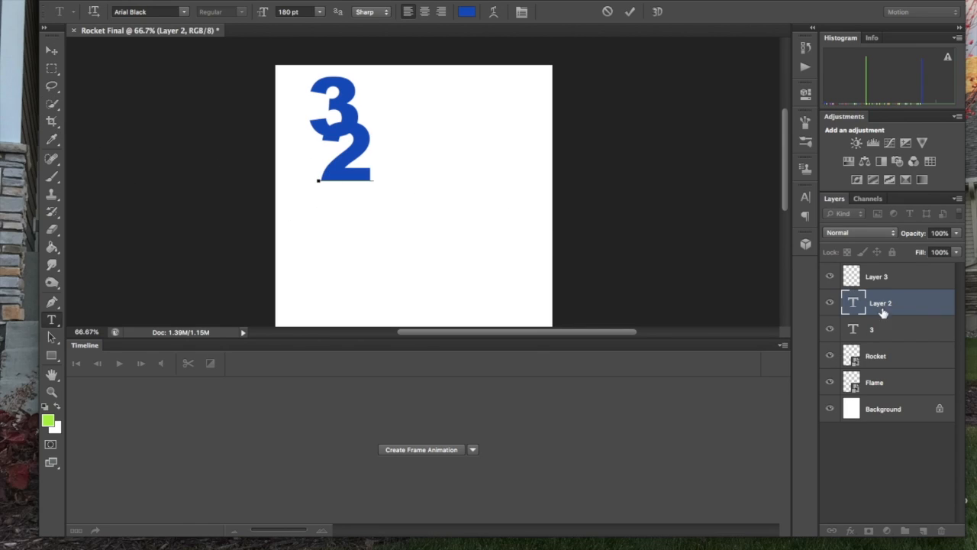
key("super+Return")
Step: Add the number 1 as text on Layer 3, just below the number 2
left_click(885, 279)
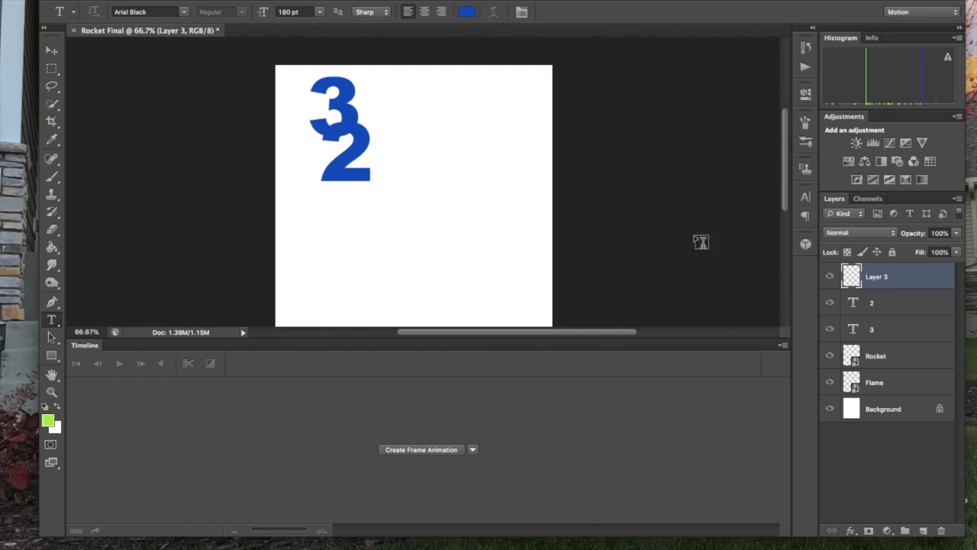
left_click(343, 234)
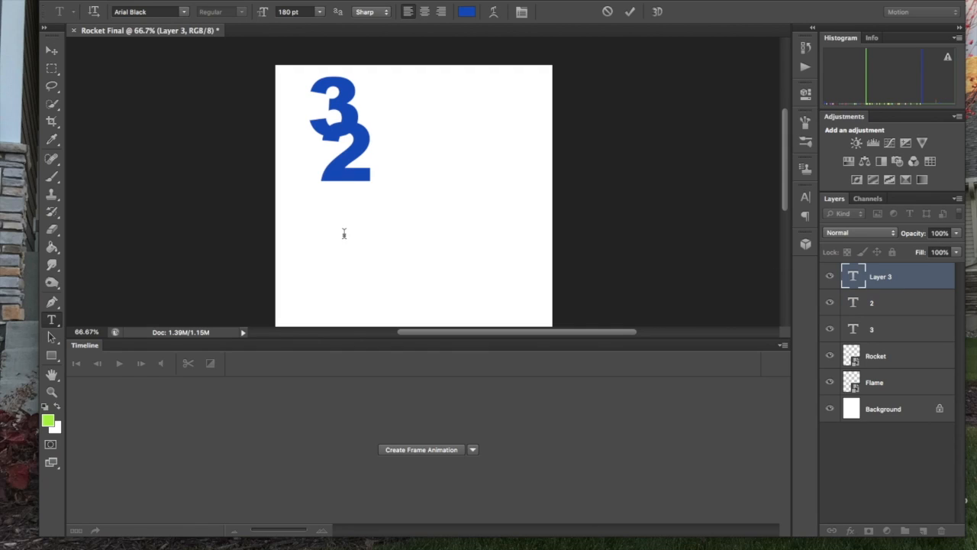
type("1")
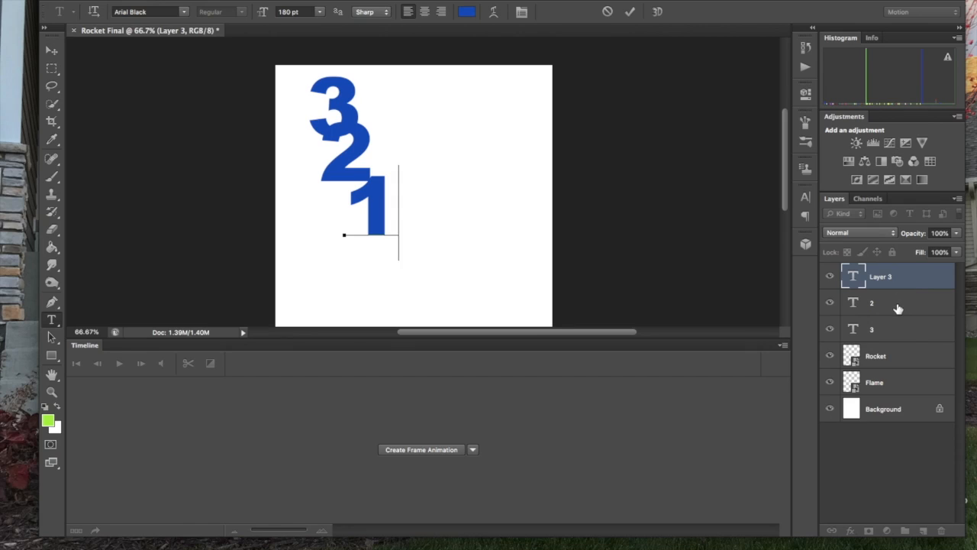
key("super+Return")
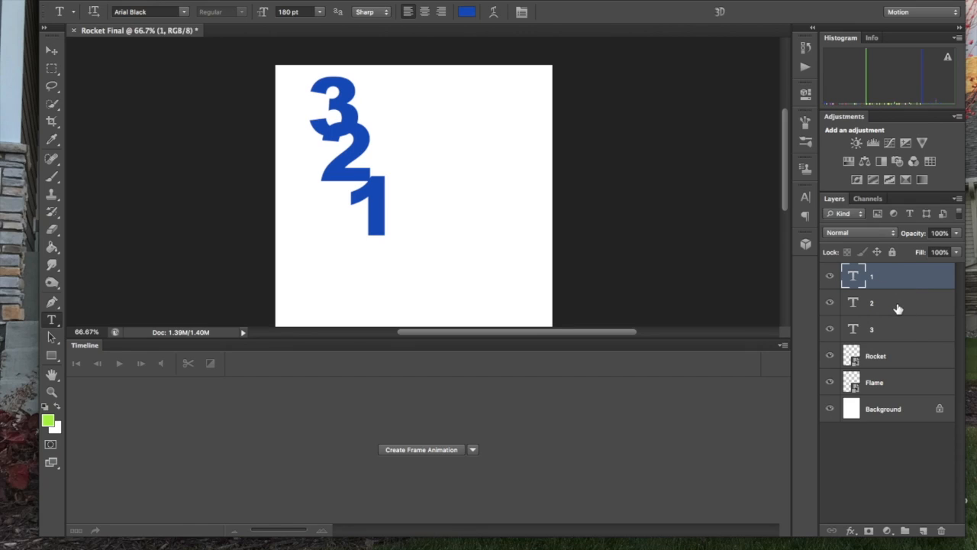
Step: Move the number 1 down to the page's lower-left corner, level with the rocket and flame
left_click(52, 51)
left_click_drag(373, 220, 340, 257)
scroll(344, 263, "down", 3)
scroll(340, 262, "down", 1)
left_click_drag(344, 175, 355, 273)
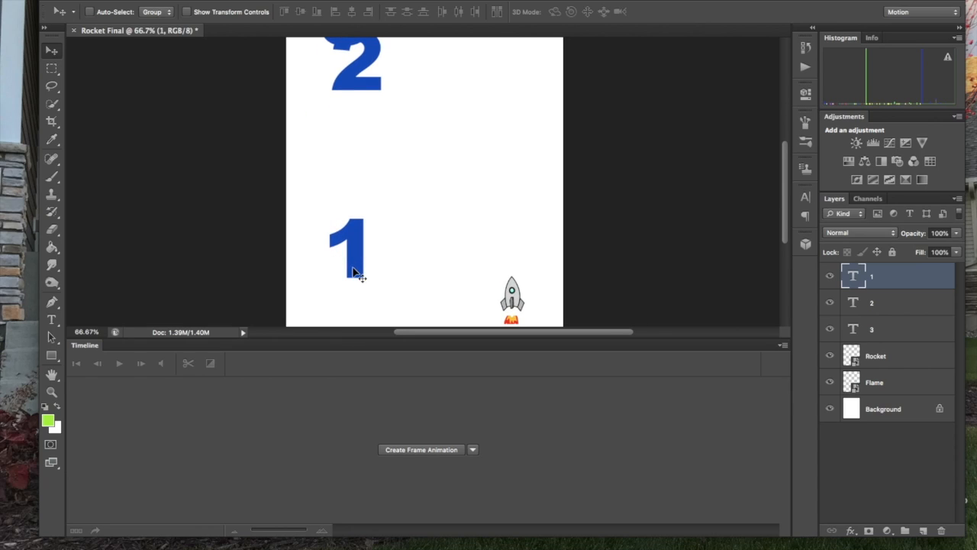
scroll(355, 272, "down", 2)
left_click_drag(351, 168, 356, 221)
scroll(424, 132, "up", 3)
scroll(420, 134, "up", 2)
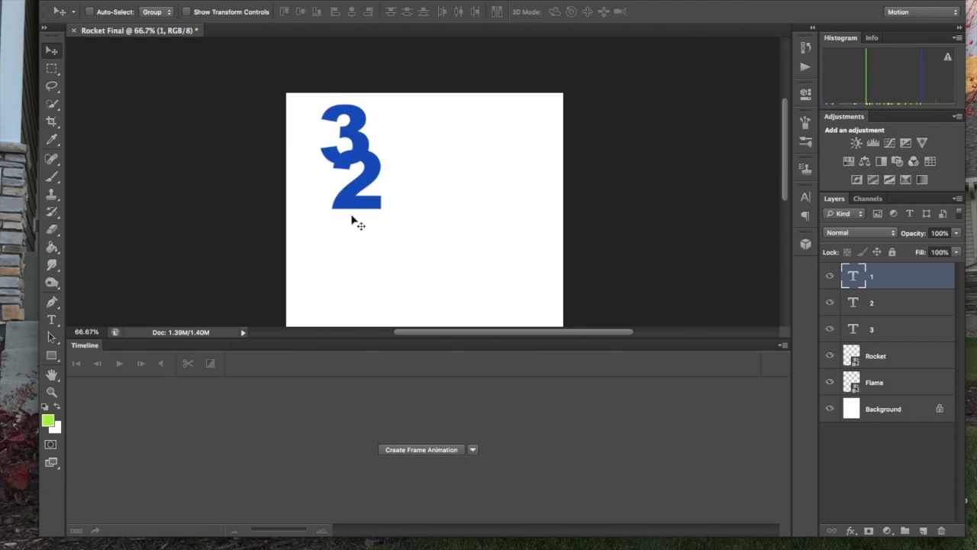
scroll(618, 280, "down", 3)
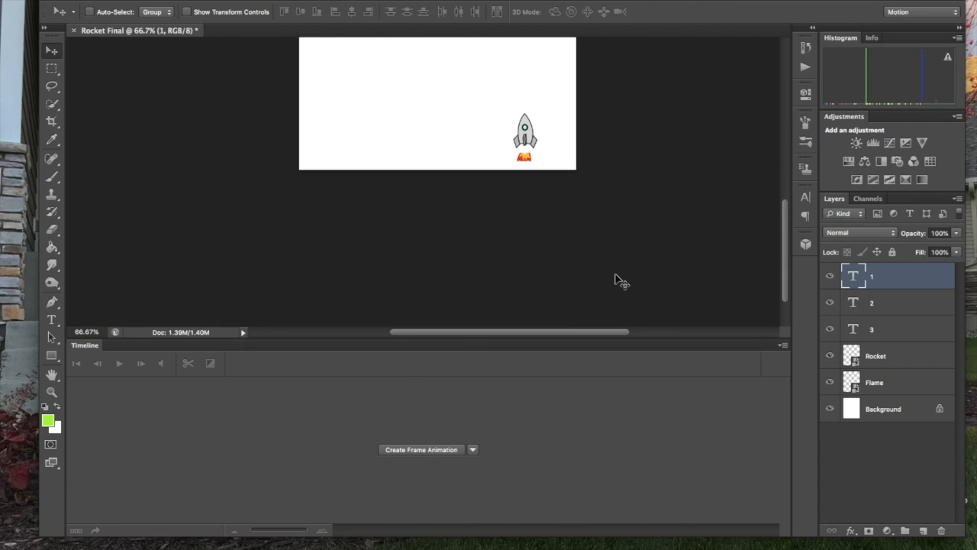
scroll(618, 280, "up", 3)
left_click_drag(331, 271, 332, 201)
Step: Move the number 2 down so it sits directly above the number 1
left_click(877, 307)
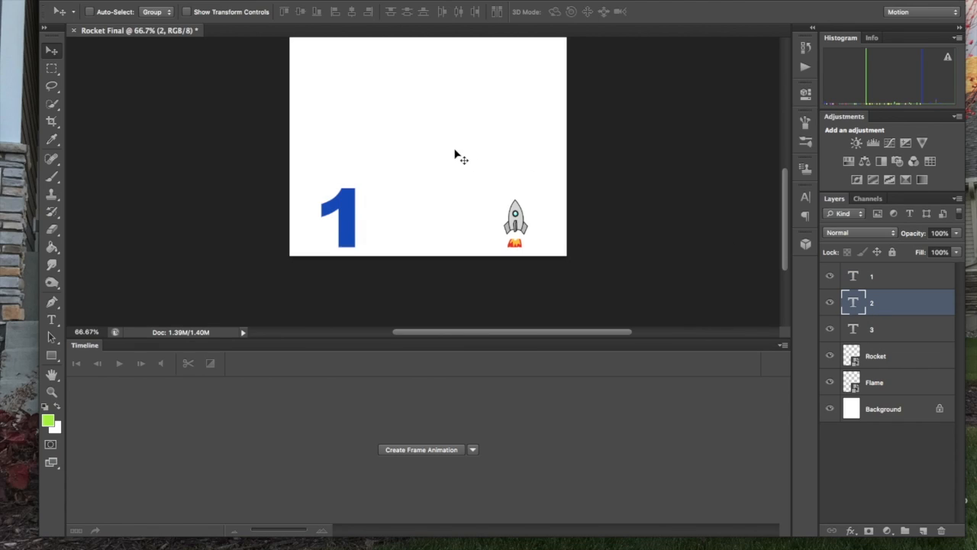
scroll(453, 153, "up", 10)
scroll(454, 153, "down", 3)
left_click_drag(356, 145, 341, 287)
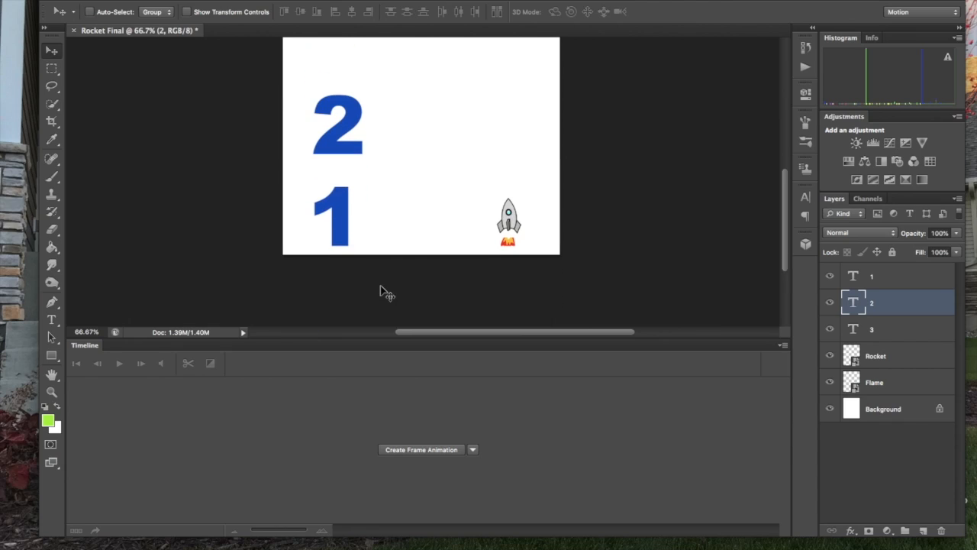
mouse_move(336, 134)
left_mouse_down()
mouse_move(333, 163)
mouse_move(336, 132)
left_mouse_up()
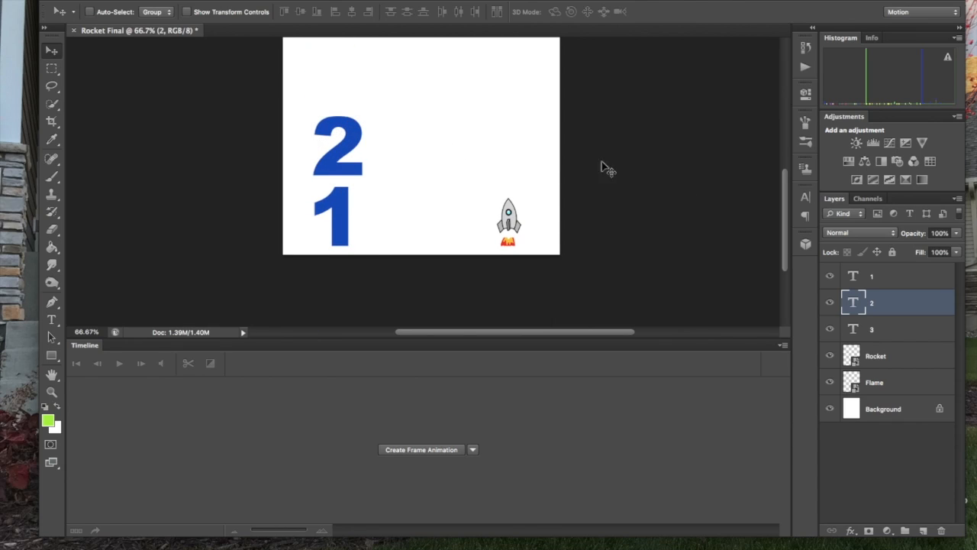
left_click(896, 277)
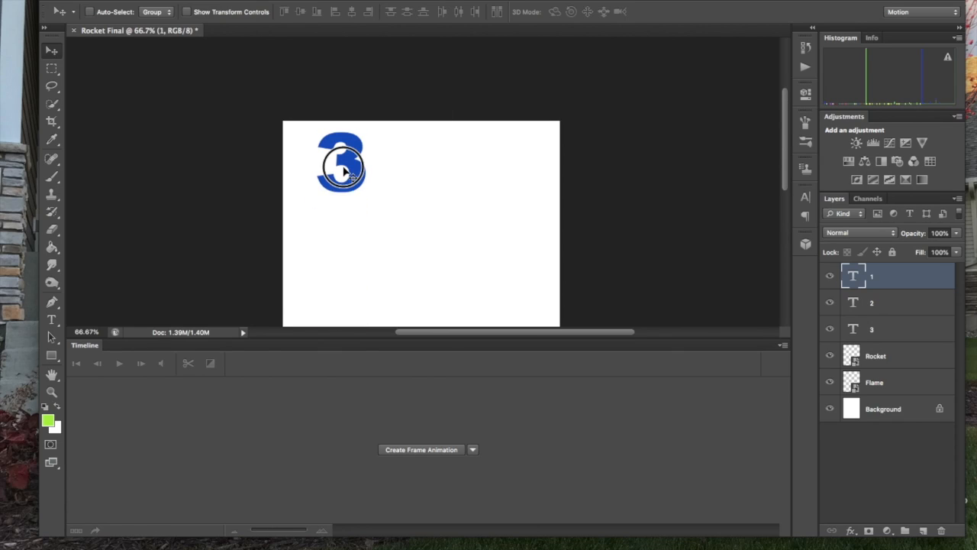
left_click_drag(344, 174, 333, 279)
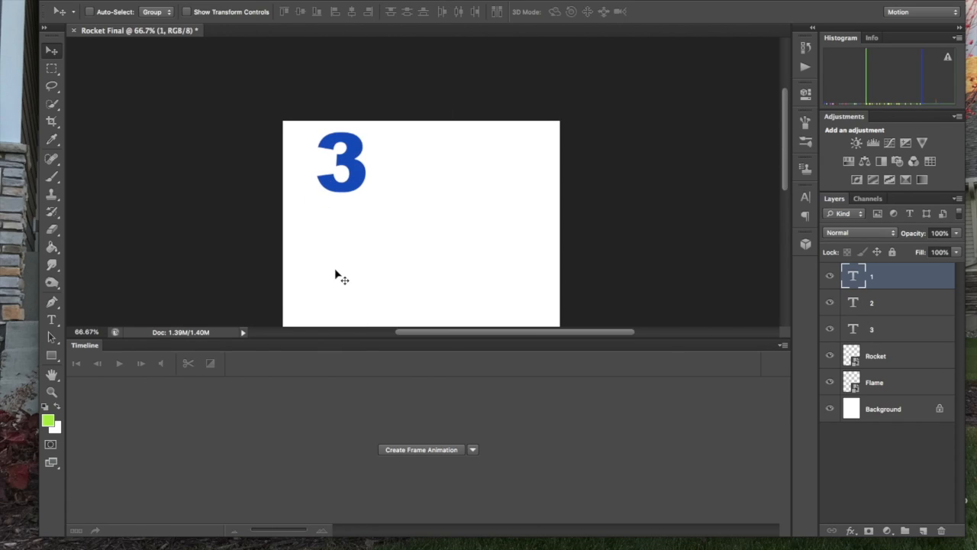
scroll(443, 190, "down", 5)
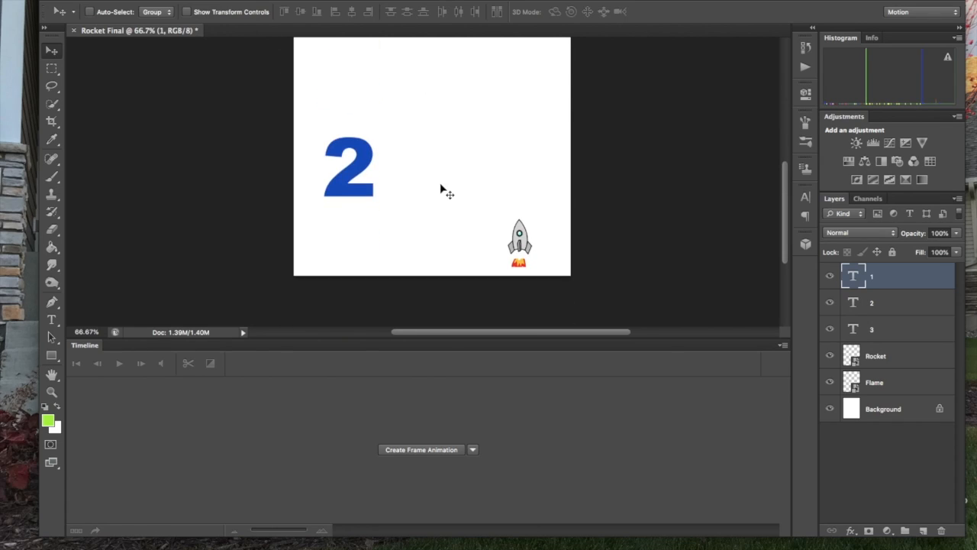
left_click(162, 0)
mouse_move(133, 0)
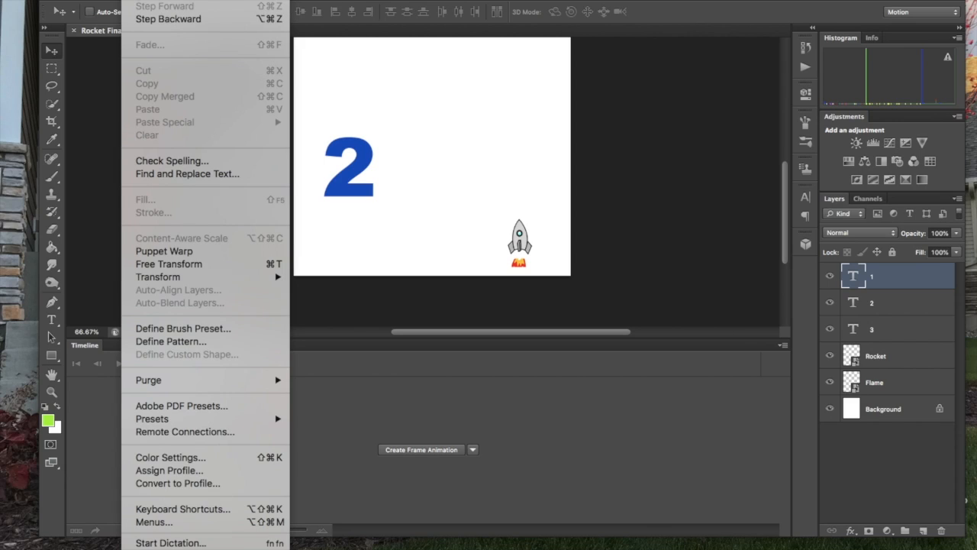
key("Escape")
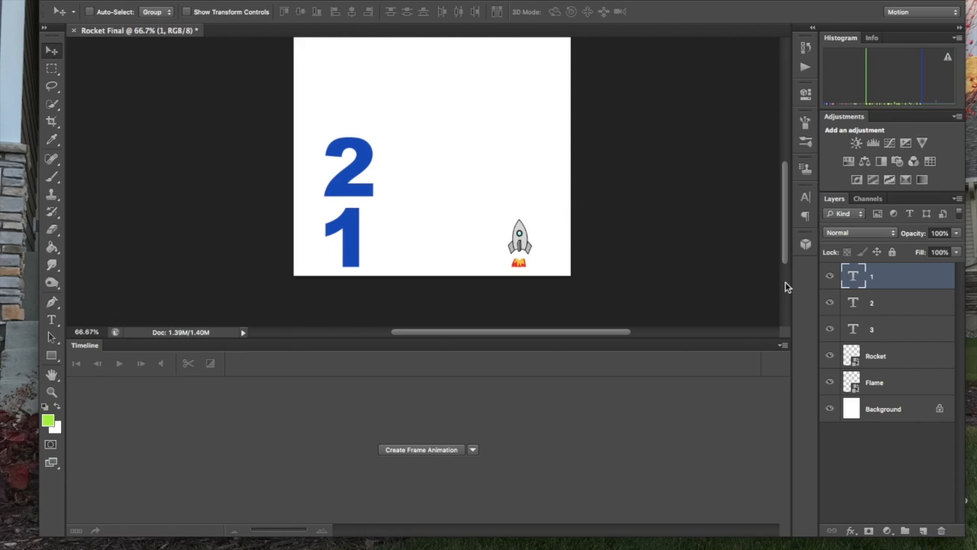
Step: Move the number 3 down so it sits directly above the number 2
left_click(901, 329)
scroll(462, 136, "up", 2)
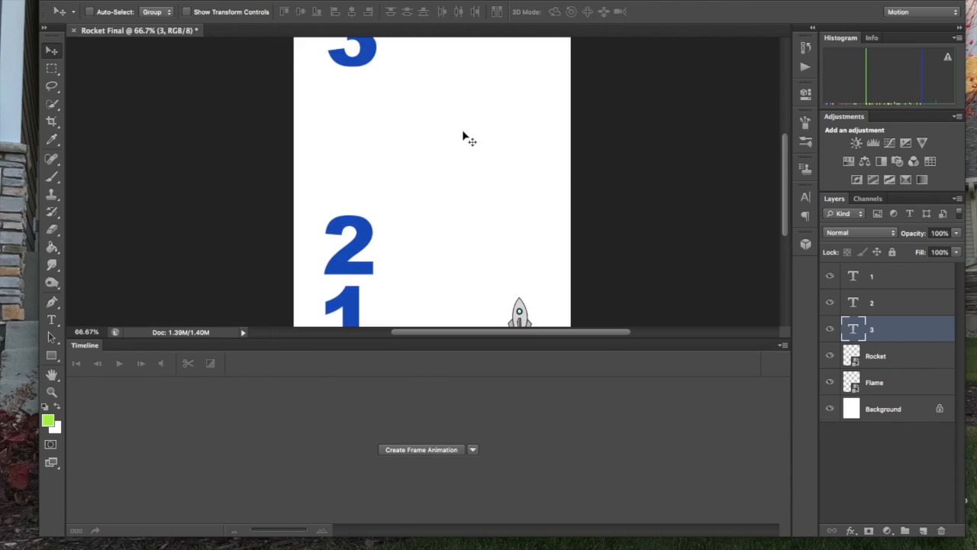
left_click_drag(351, 79, 347, 200)
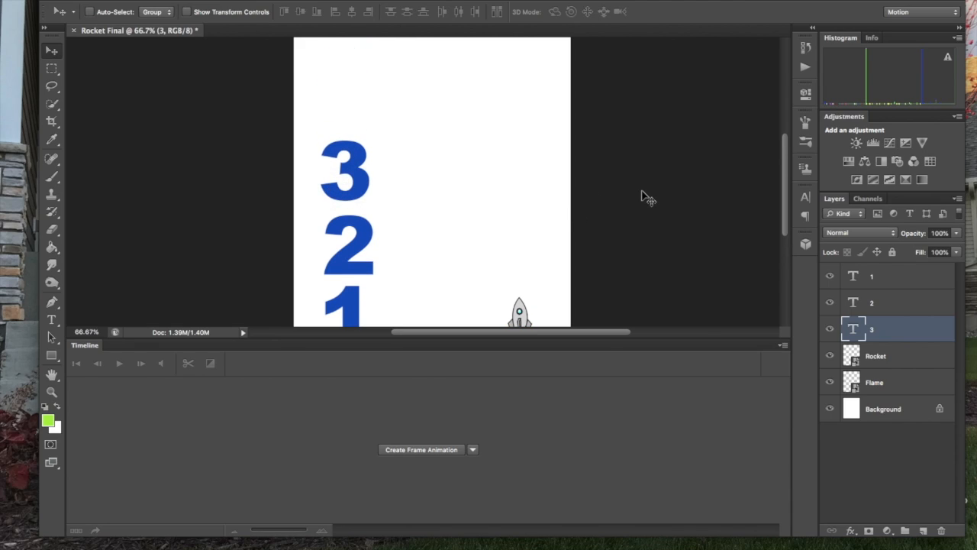
scroll(645, 197, "down", 3)
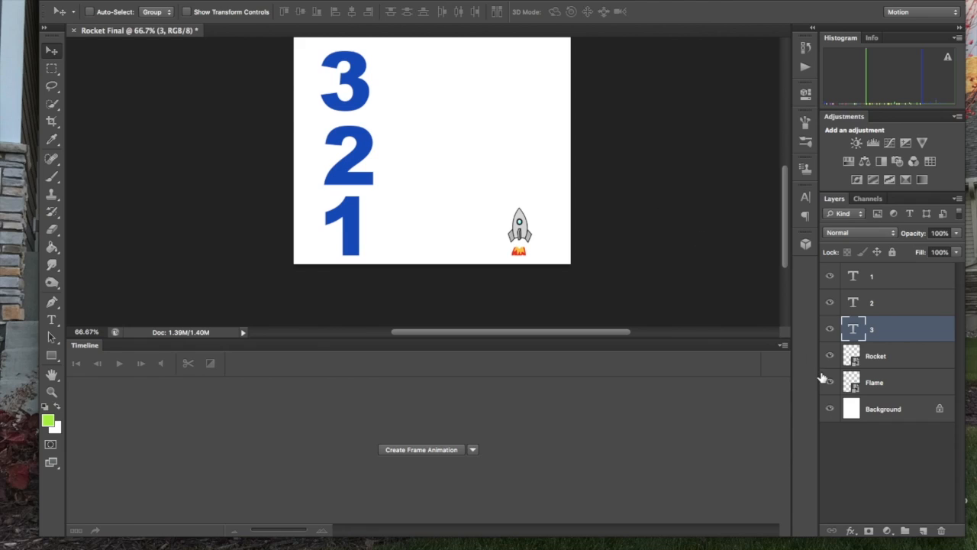
Step: Add a new layer between the 3 and Rocket layers and write "Blast off" on it above the number 3
left_click(923, 531)
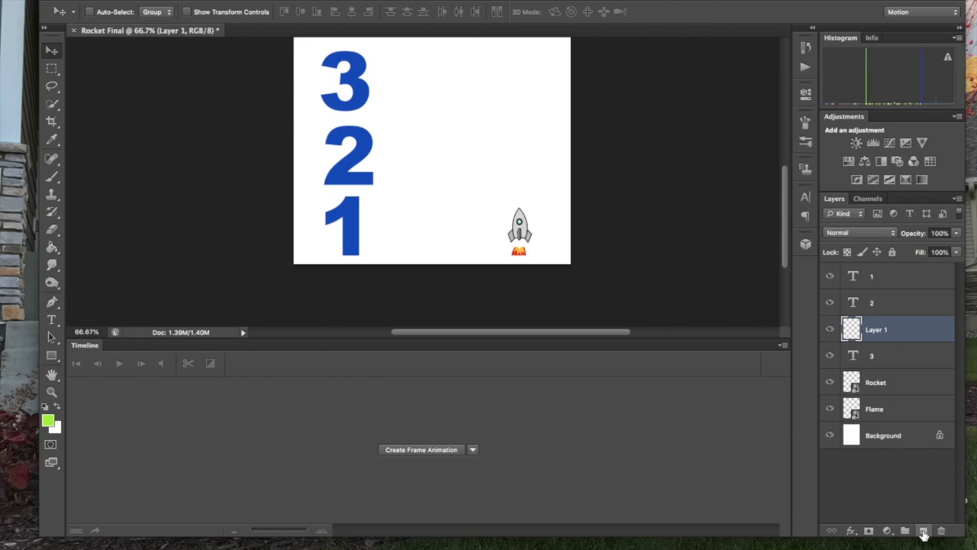
left_click_drag(868, 334, 868, 370)
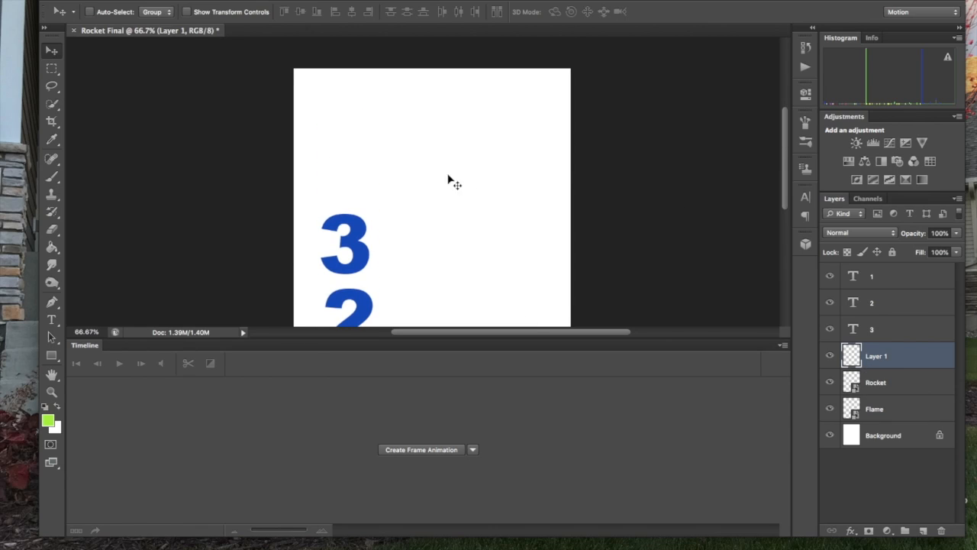
left_click(51, 319)
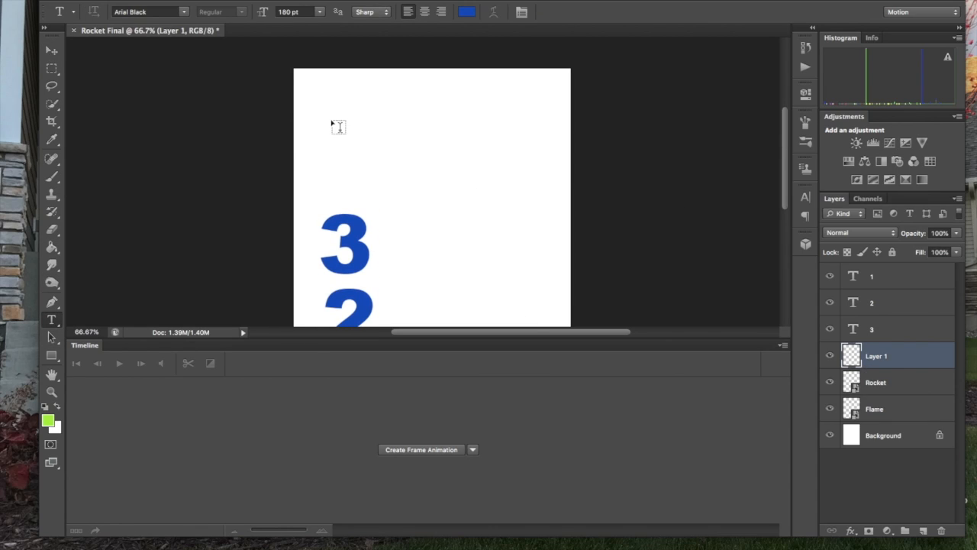
left_click(321, 168)
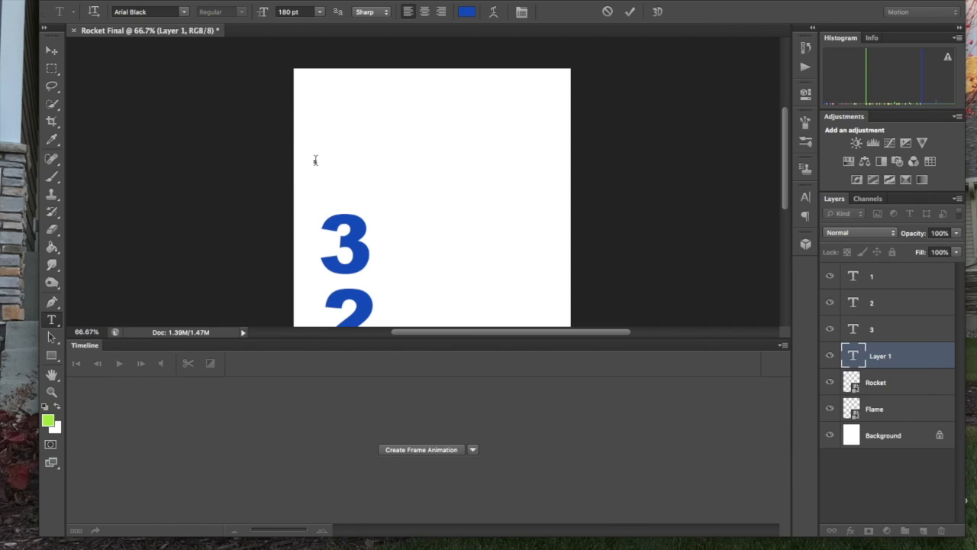
type("Blastof")
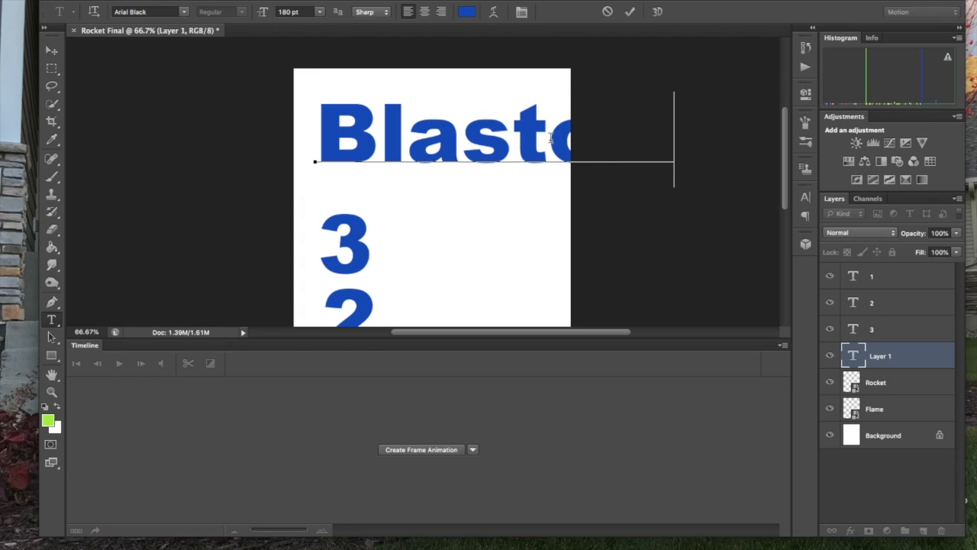
Step: Set the "Blast off" text to 60 pt and add an exclamation mark at its end
left_click(548, 145)
left_click_drag(318, 159, 801, 125)
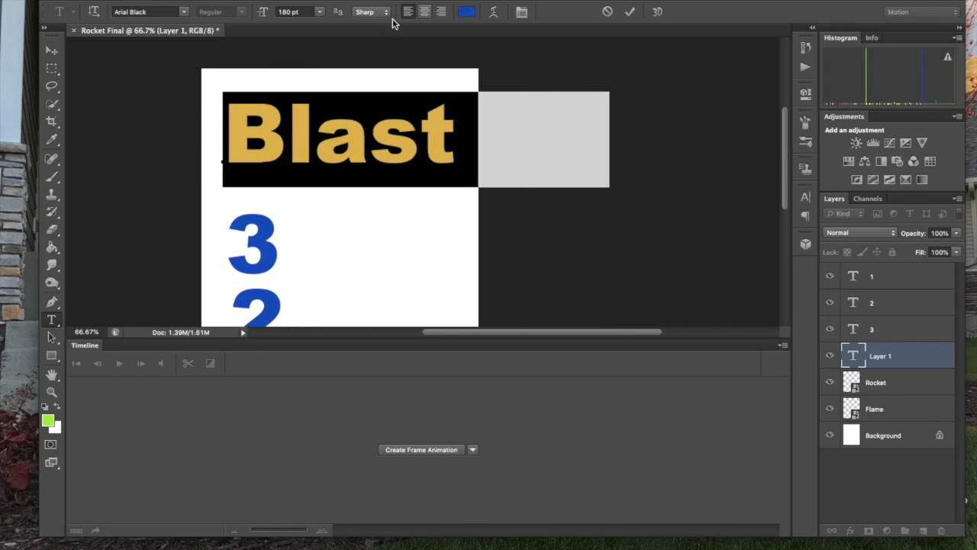
left_click(319, 12)
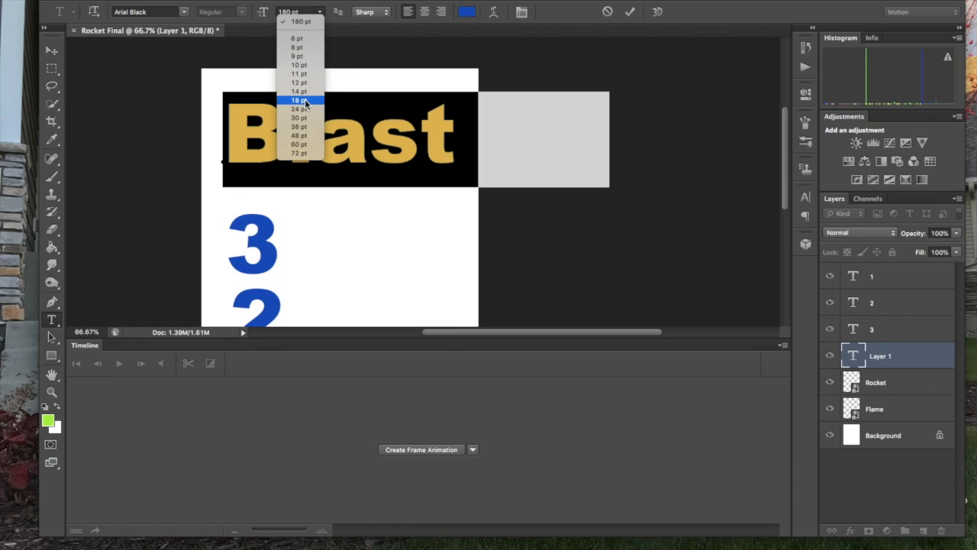
left_click(307, 64)
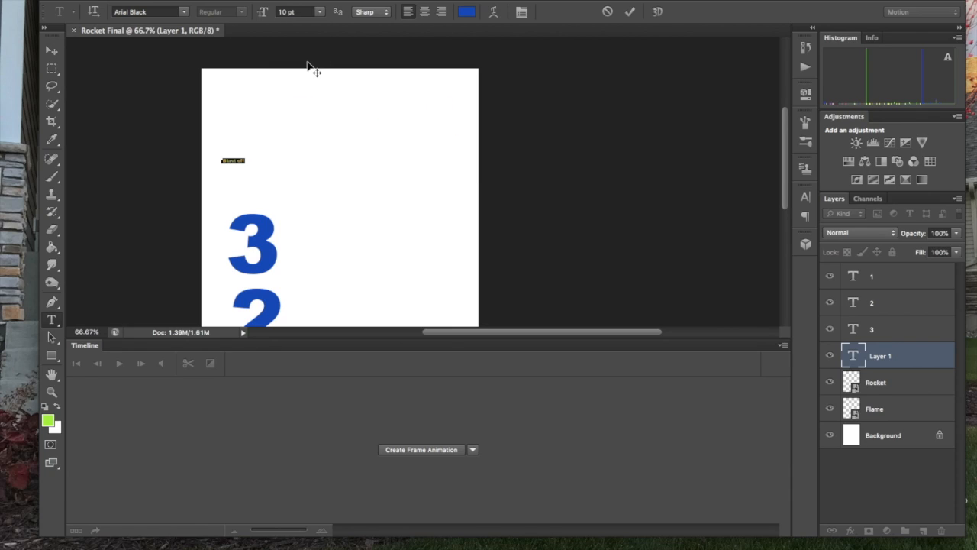
left_click(319, 12)
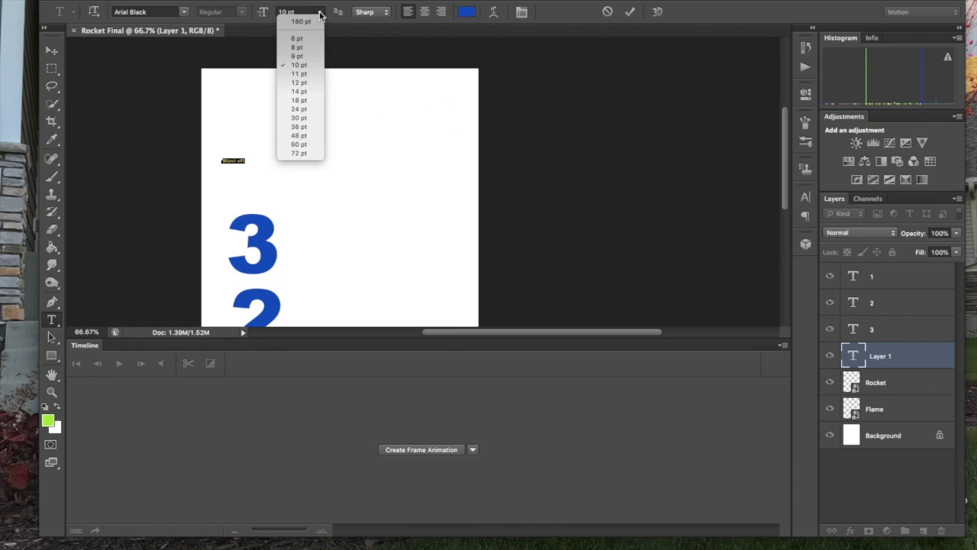
left_click(305, 144)
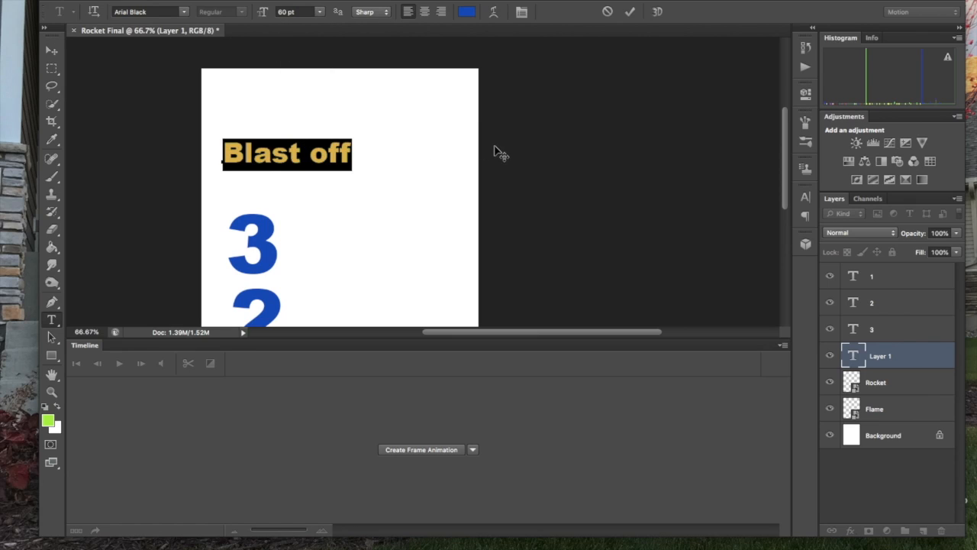
left_click(349, 153)
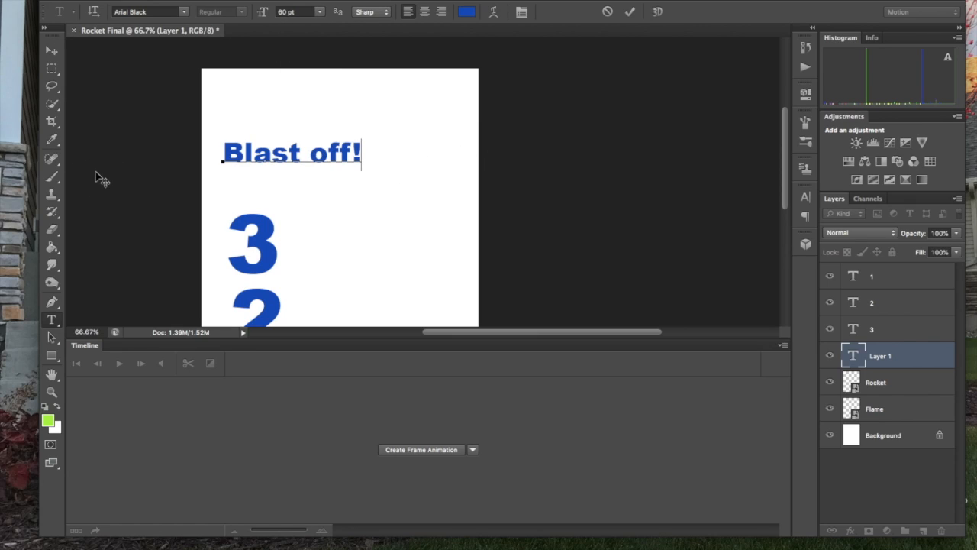
Step: Move the "Blast off!" text to the page's lower-left corner, over the base of the number 1
left_click(52, 51)
left_click_drag(263, 163, 262, 200)
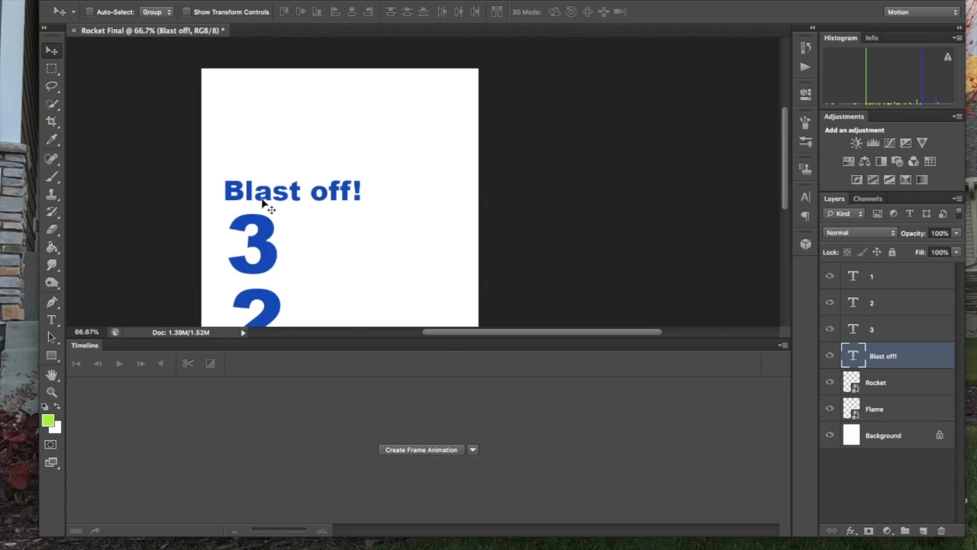
scroll(293, 125, "down", 5)
left_click_drag(295, 104, 401, 313)
scroll(620, 218, "down", 4)
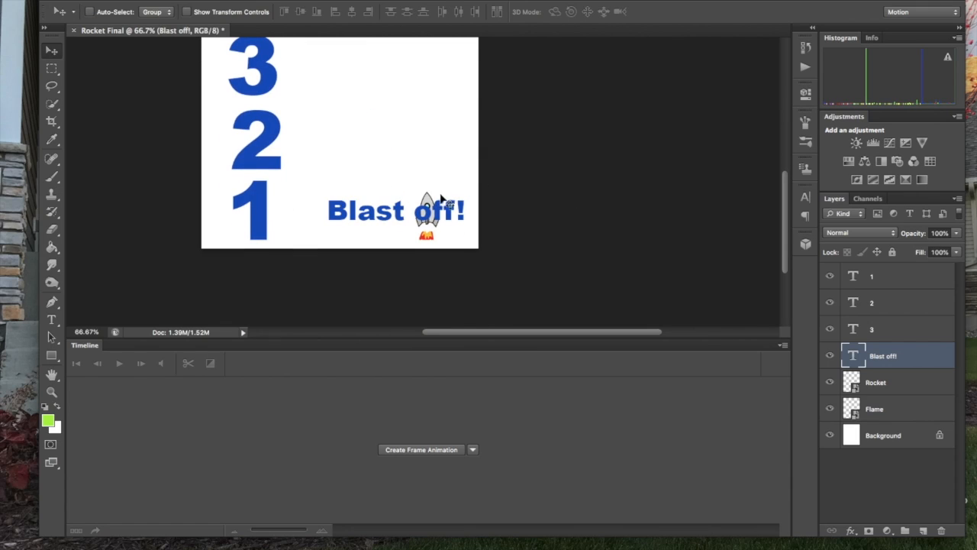
left_click_drag(386, 213, 267, 231)
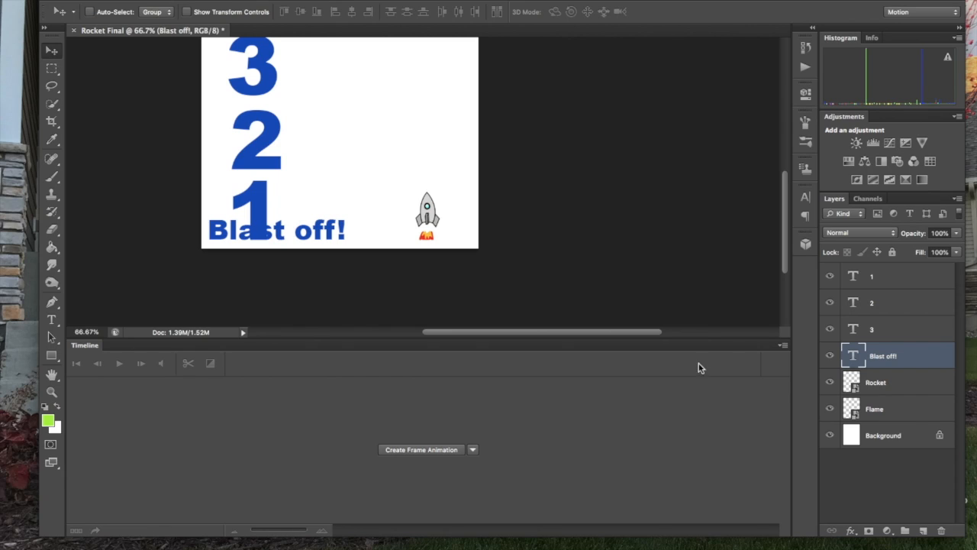
Step: Hide the "Blast off!", 1, 2, 3 and Flame layers, leaving only the Rocket and Background layers visible
left_click(830, 358)
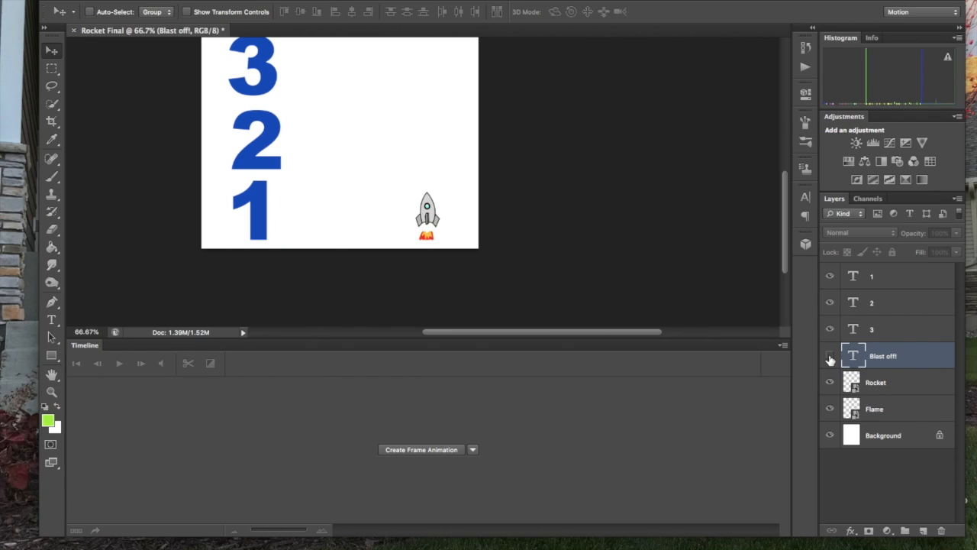
scroll(650, 266, "up", 4)
scroll(652, 265, "down", 3)
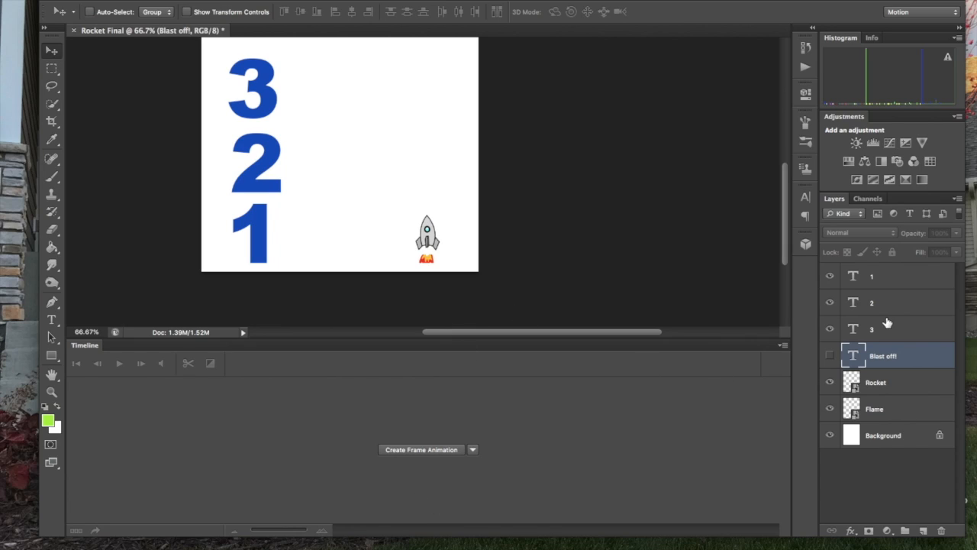
left_click(830, 277)
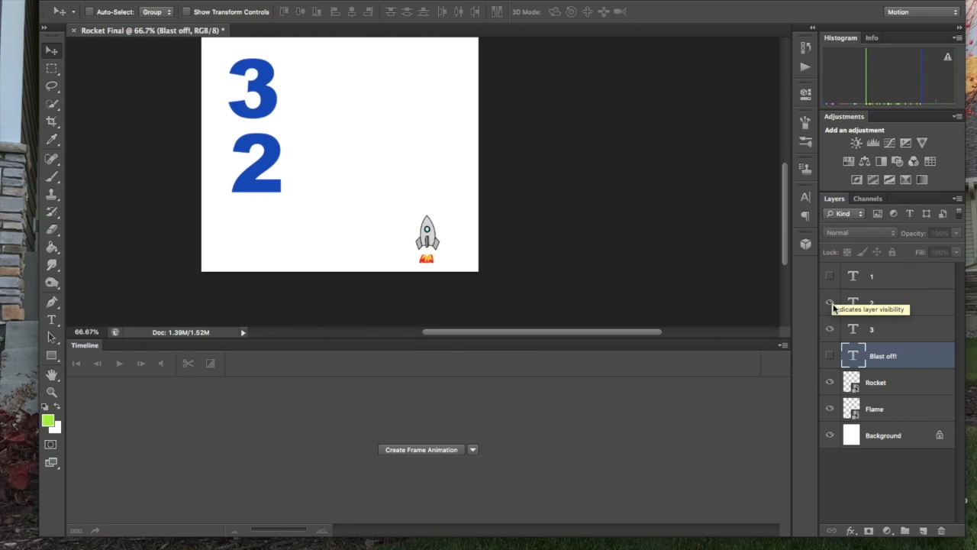
left_click(830, 303)
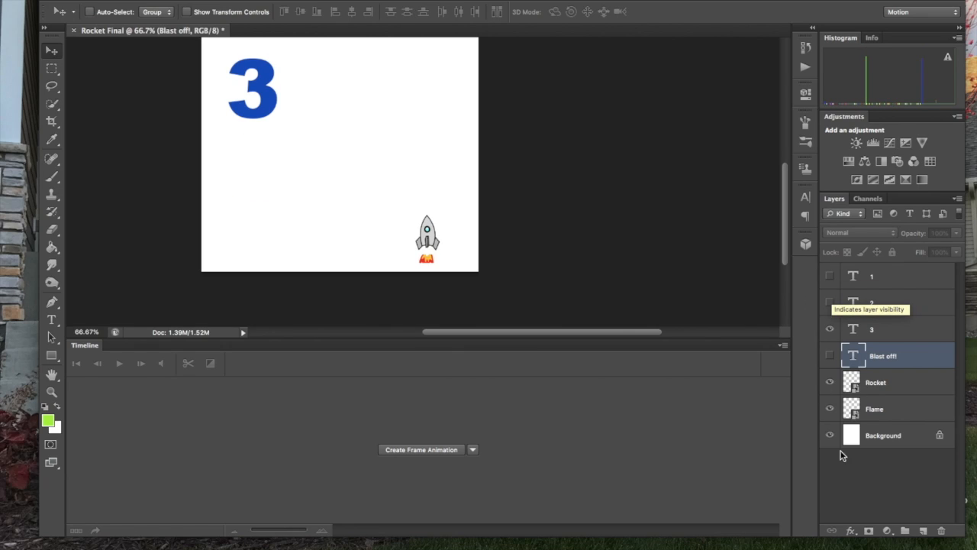
left_click(830, 410)
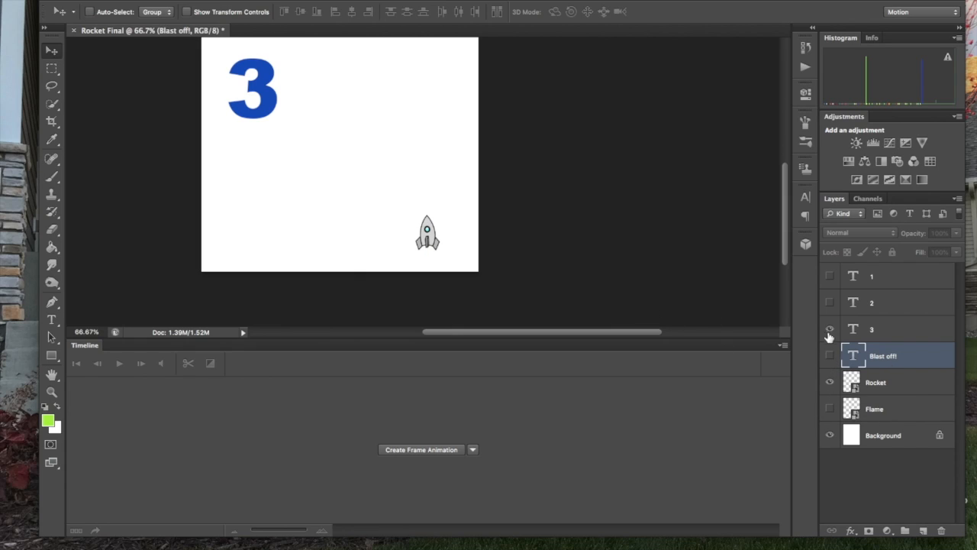
left_click(829, 329)
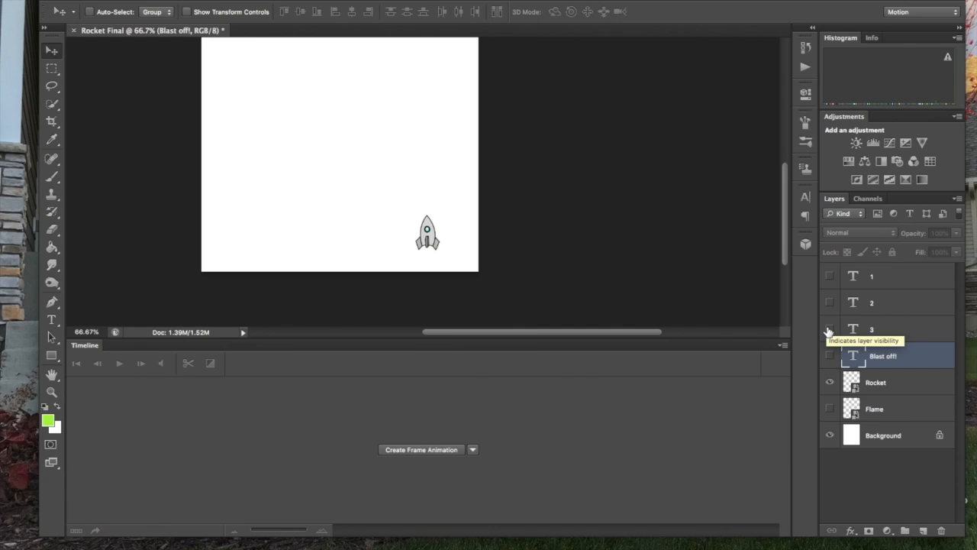
Step: Create a frame animation and add a second frame that shows the number 3
left_click(421, 449)
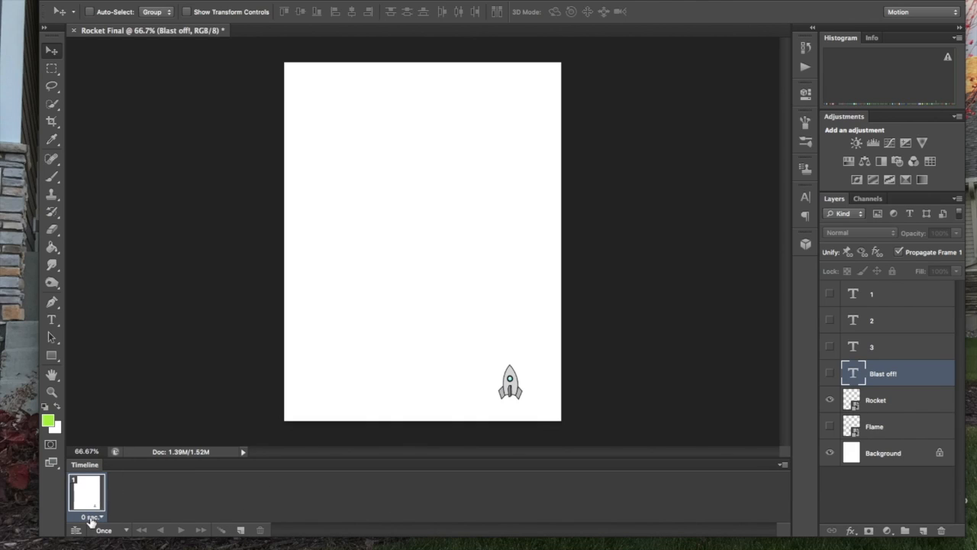
left_click(241, 532)
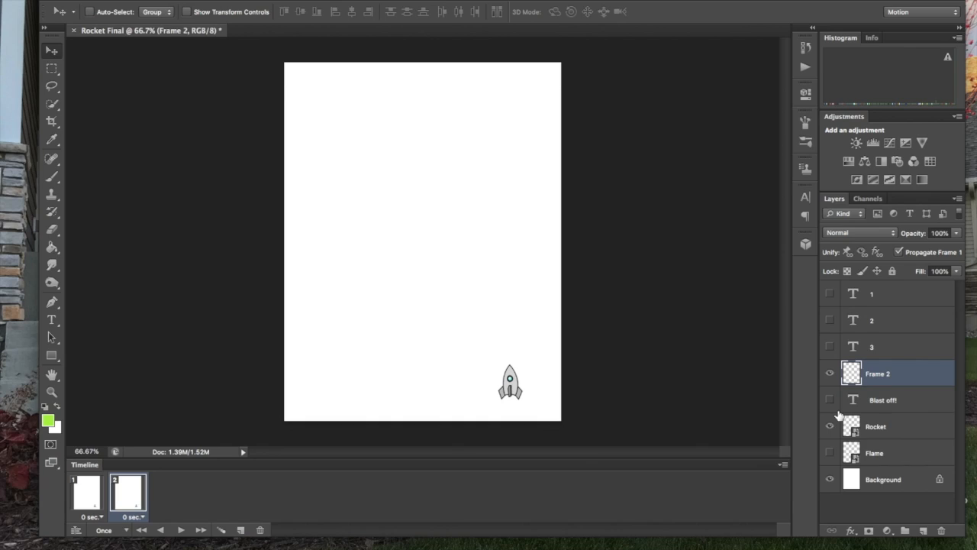
left_click(830, 348)
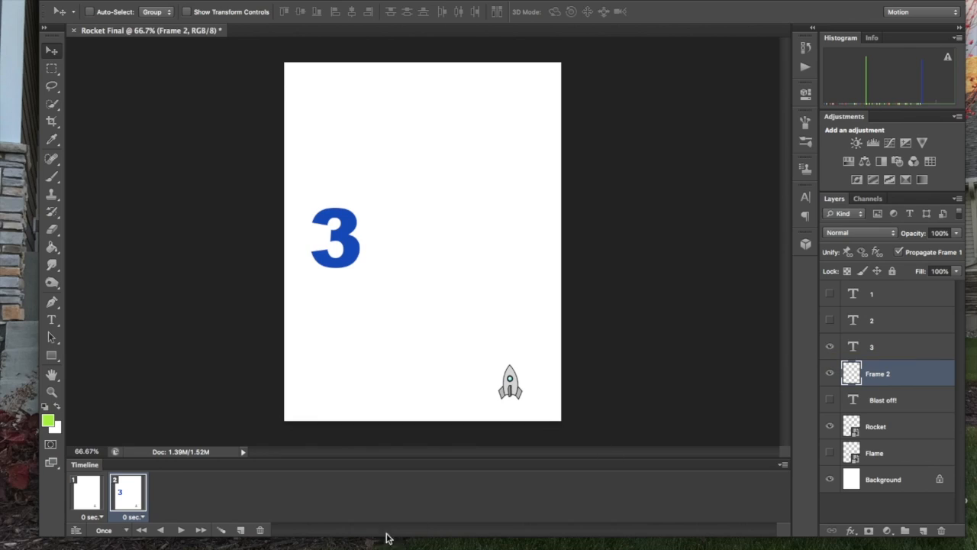
Step: Add a third frame that hides the number 3 and shows the number 2
left_click(240, 530)
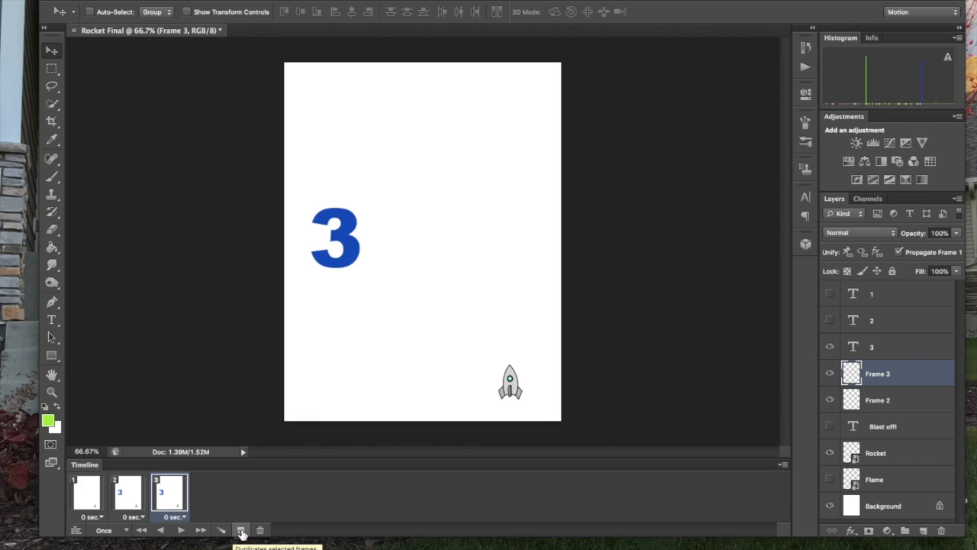
left_click(829, 374)
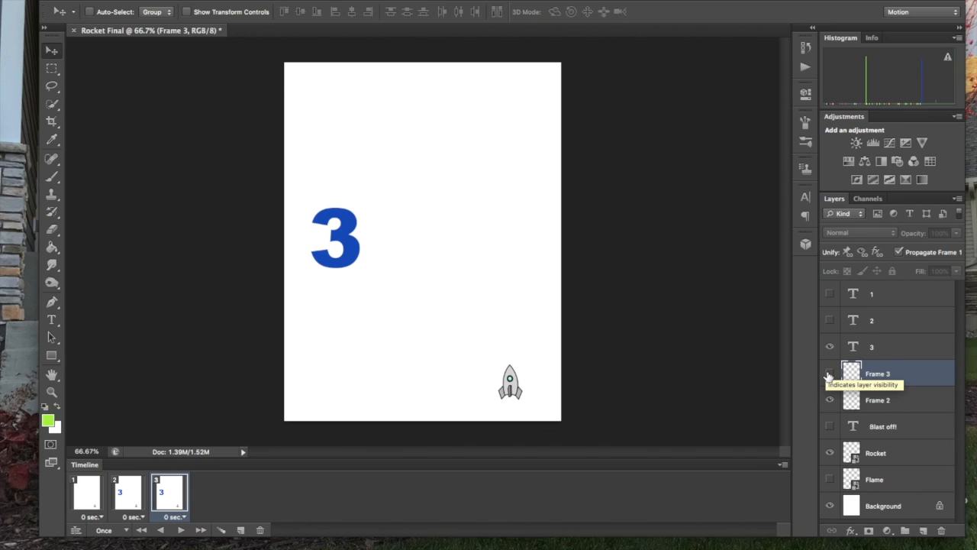
left_click(829, 374)
left_click(830, 347)
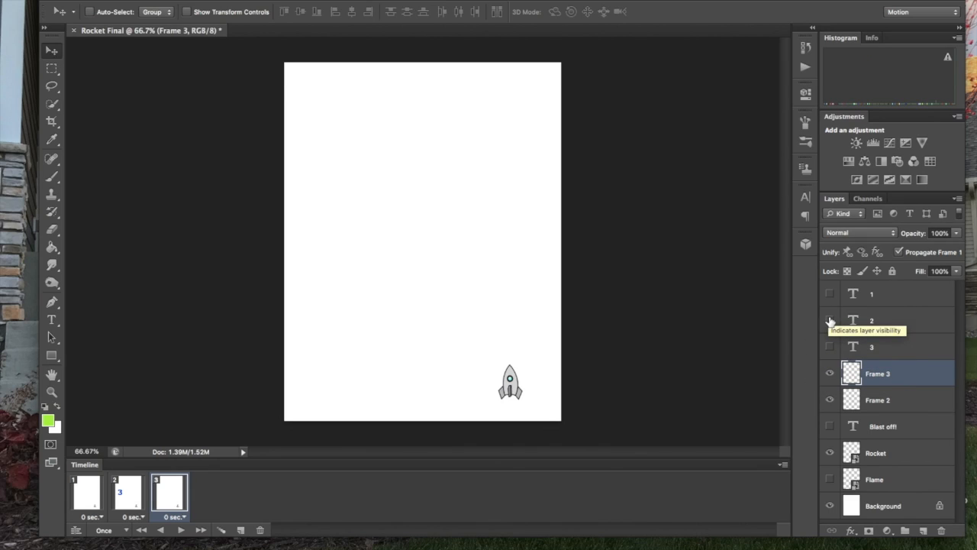
left_click(829, 321)
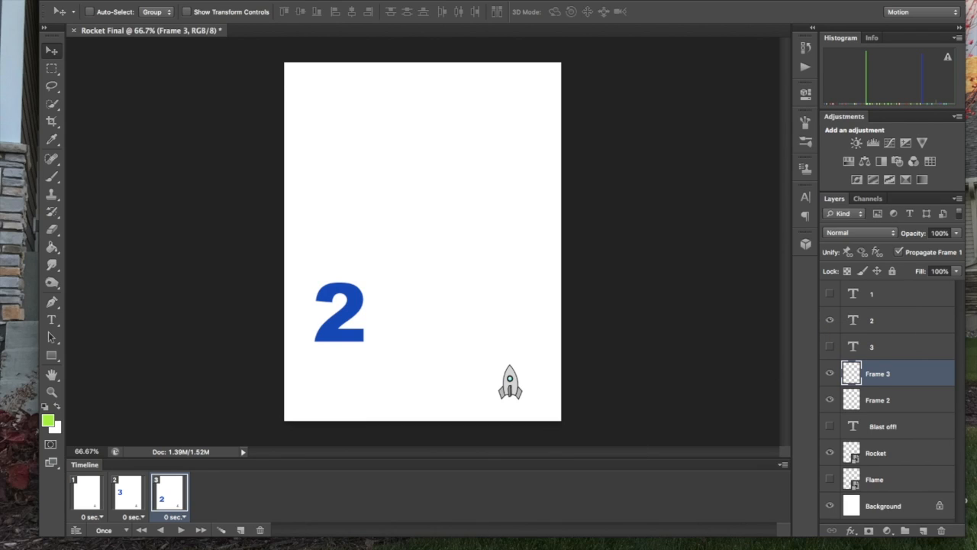
Step: Add a fourth frame that hides the number 2 and shows the number 1
left_click(240, 530)
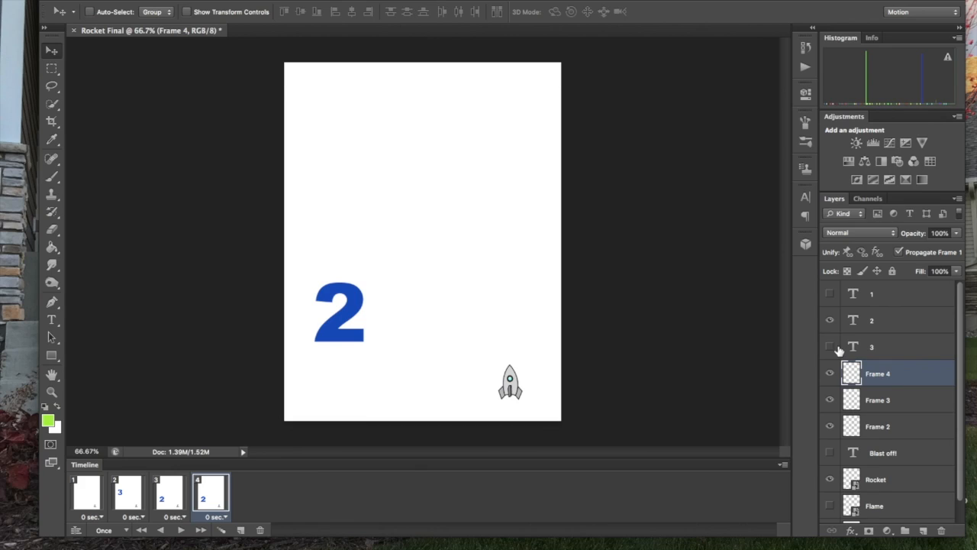
left_click(829, 321)
left_click(830, 294)
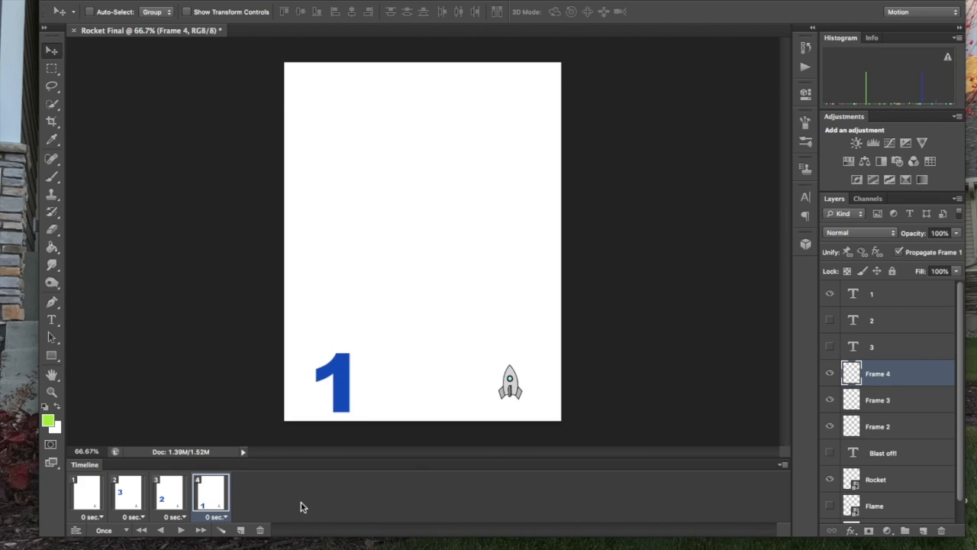
Step: Add a fifth frame showing "Blast off!" instead of the number 1, and a sixth frame that also shows the flame
left_click(240, 529)
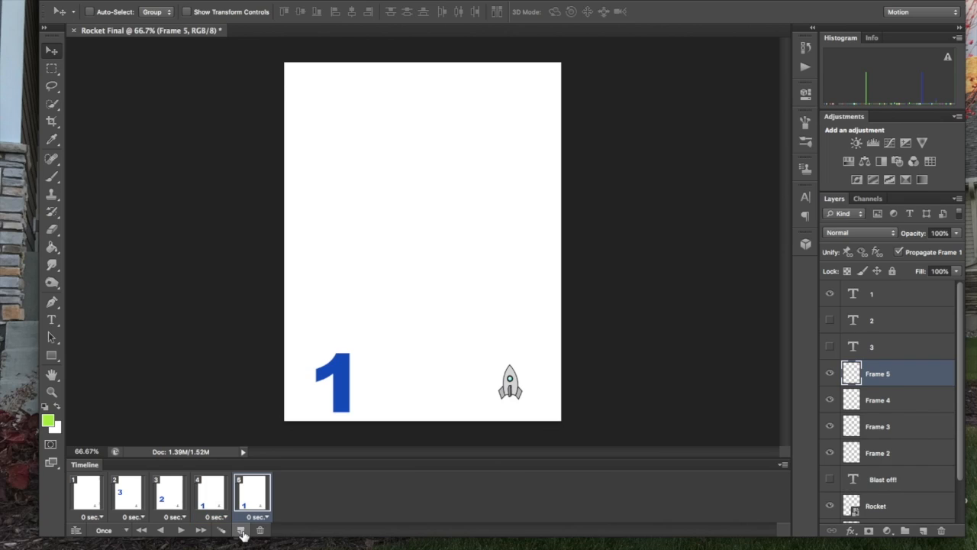
left_click(830, 295)
scroll(911, 432, "down", 2)
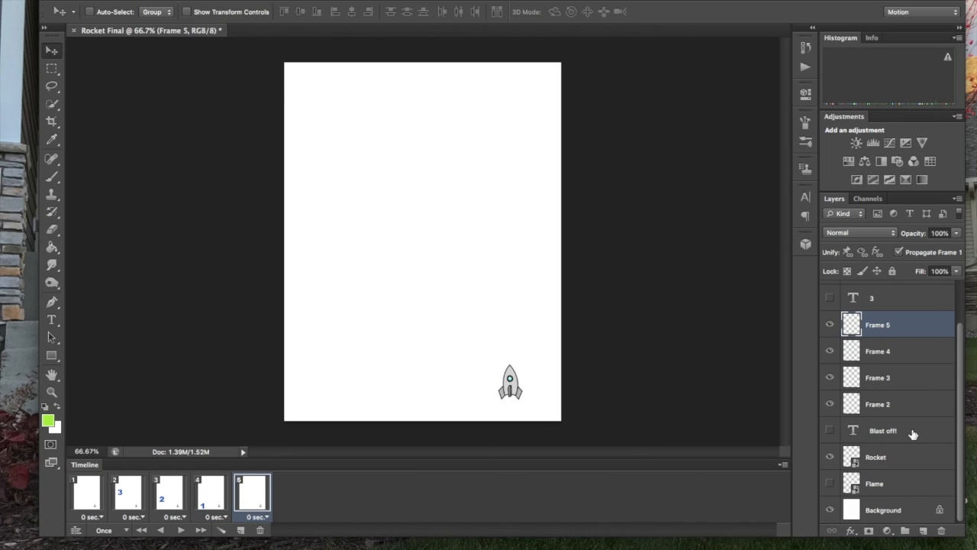
left_click(830, 432)
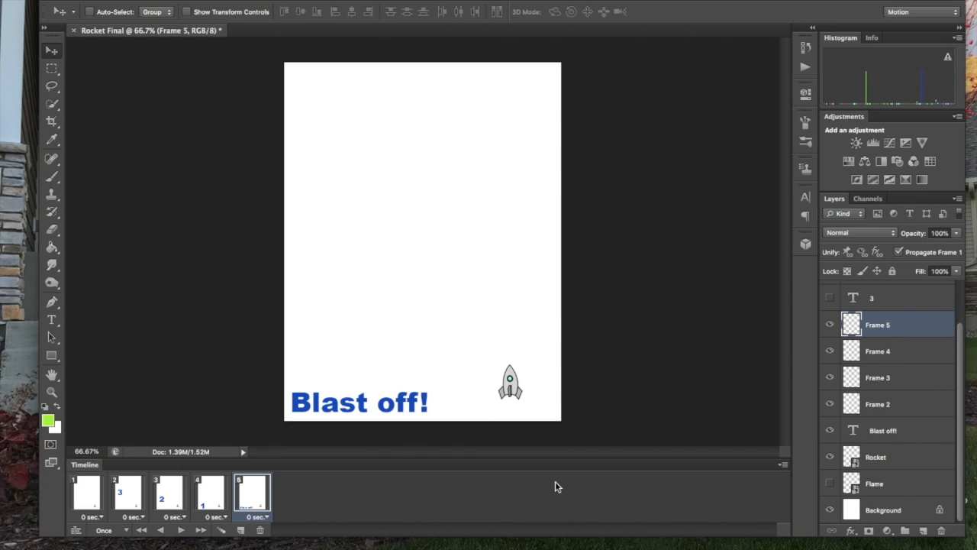
left_click(240, 530)
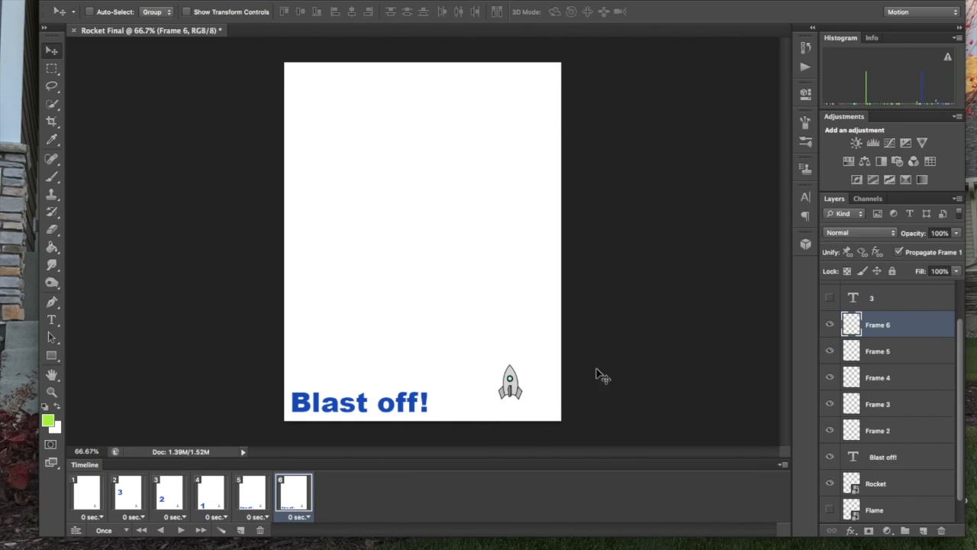
left_click(830, 510)
Step: Add a seventh frame and move the Rocket and Flame layers together a short way straight up from the launch position
left_click(240, 530)
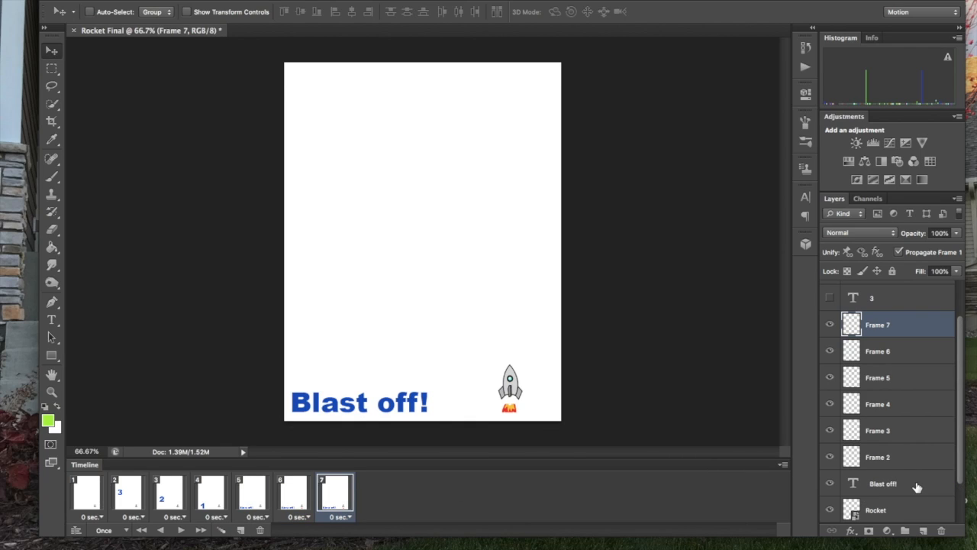
scroll(916, 487, "down", 3)
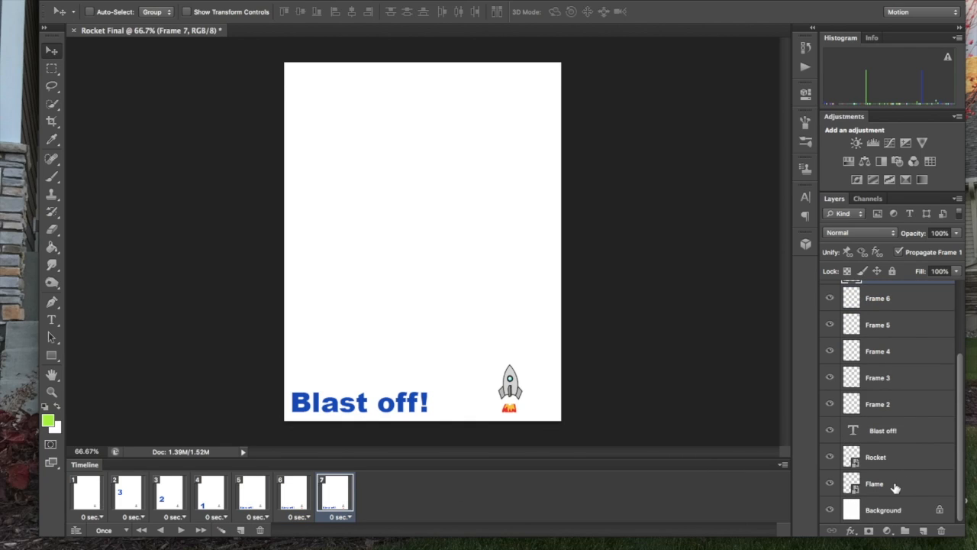
left_click(895, 487)
left_click(898, 456, "shift")
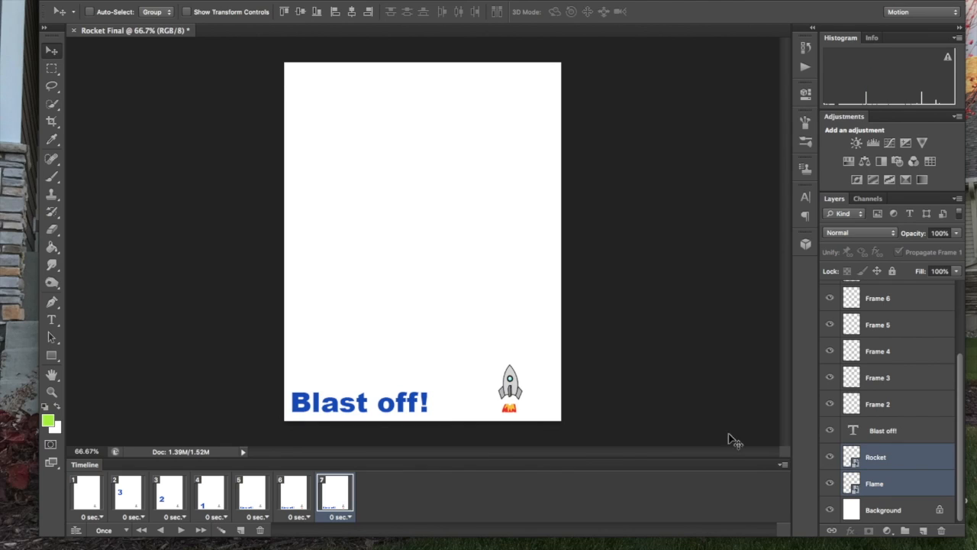
left_click_drag(516, 391, 514, 339)
Step: Add an eighth frame and move the Rocket and Flame layers together up to about the middle of the page height
left_click(241, 529)
left_click(513, 340)
left_click_drag(512, 339, 513, 333)
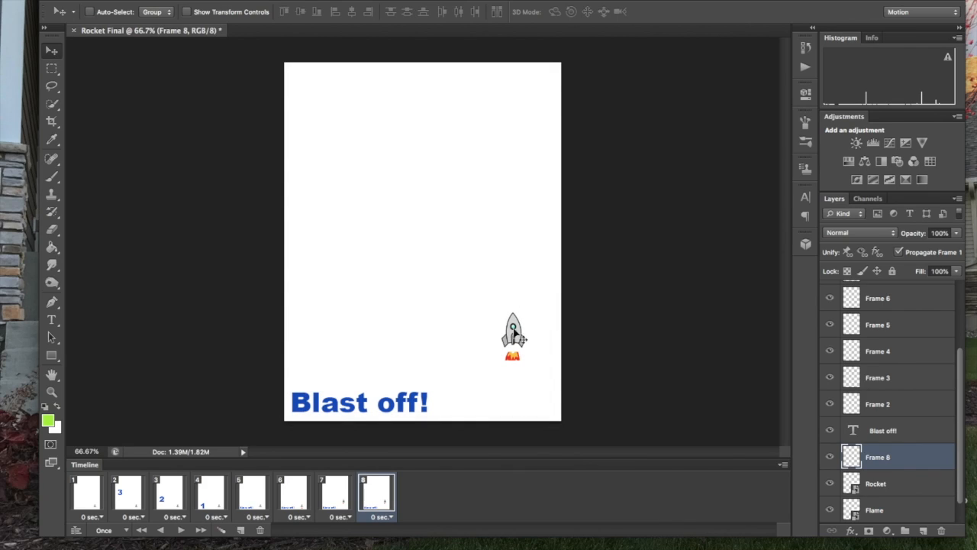
left_click(884, 489, "shift")
left_click(884, 456)
left_click(885, 494)
left_click(887, 513, "shift")
left_click_drag(509, 336, 514, 259)
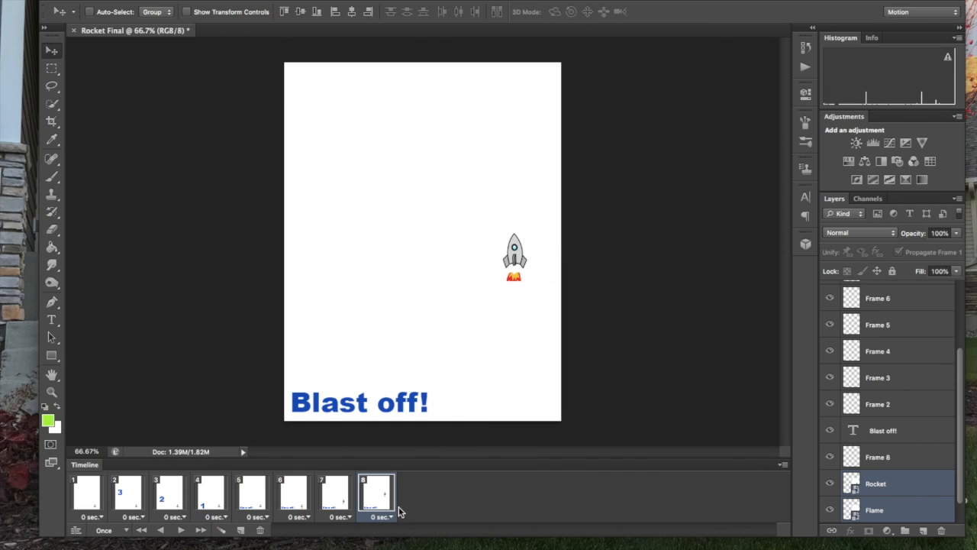
Step: Add a ninth frame and move the rocket and flame together up to about a third of the page below its top edge
left_click(237, 529)
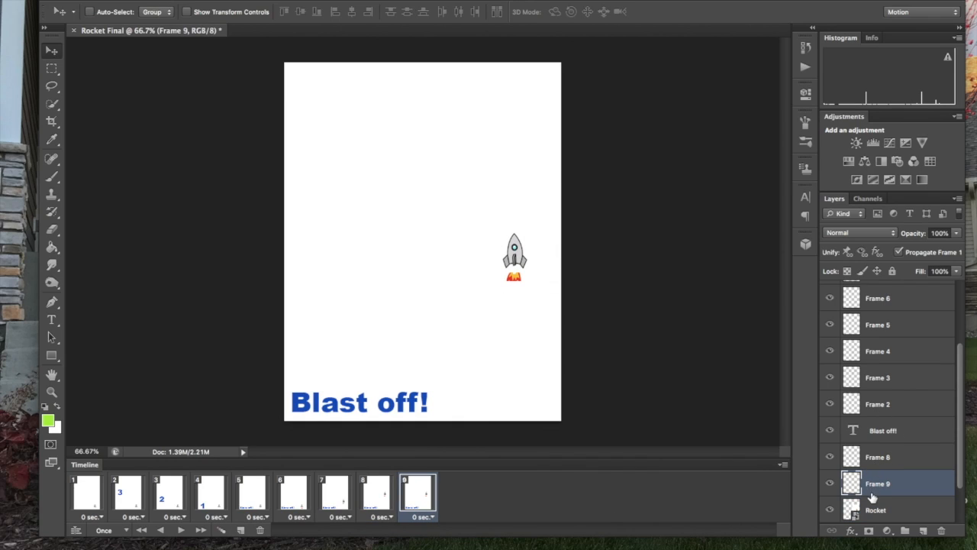
scroll(872, 496, "down", 2)
left_click(877, 457)
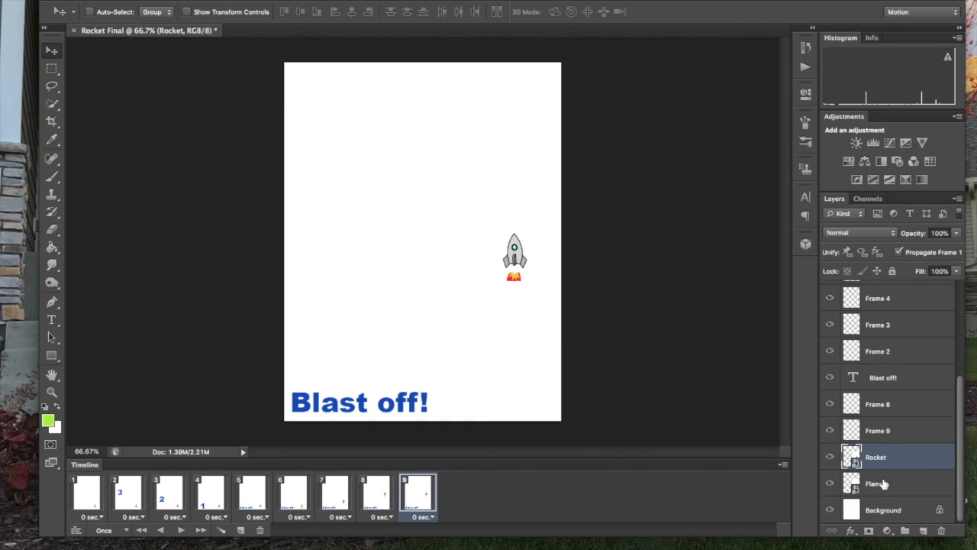
left_click(883, 488, "shift")
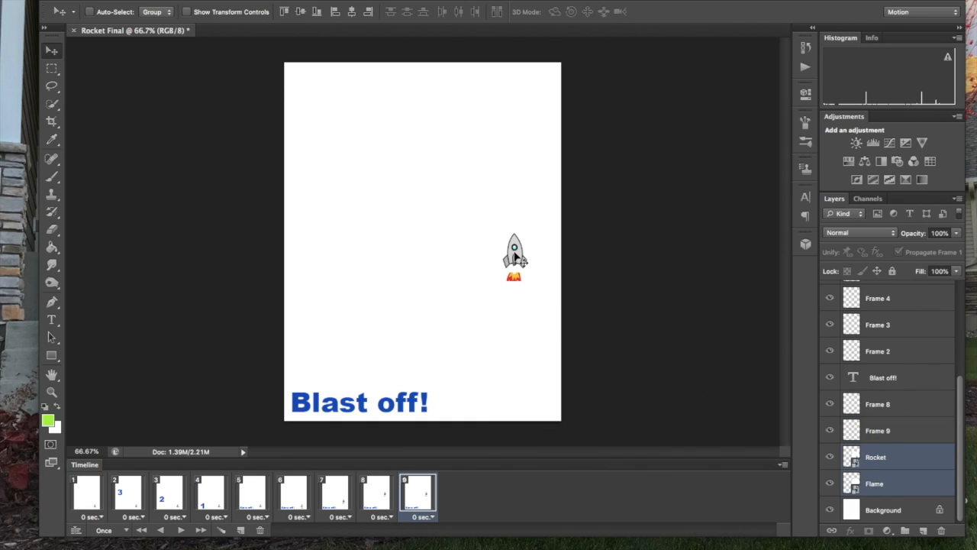
left_click_drag(514, 248, 514, 196)
Step: Add a tenth frame and move the rocket and flame together up into the top quarter of the page
left_click(240, 528)
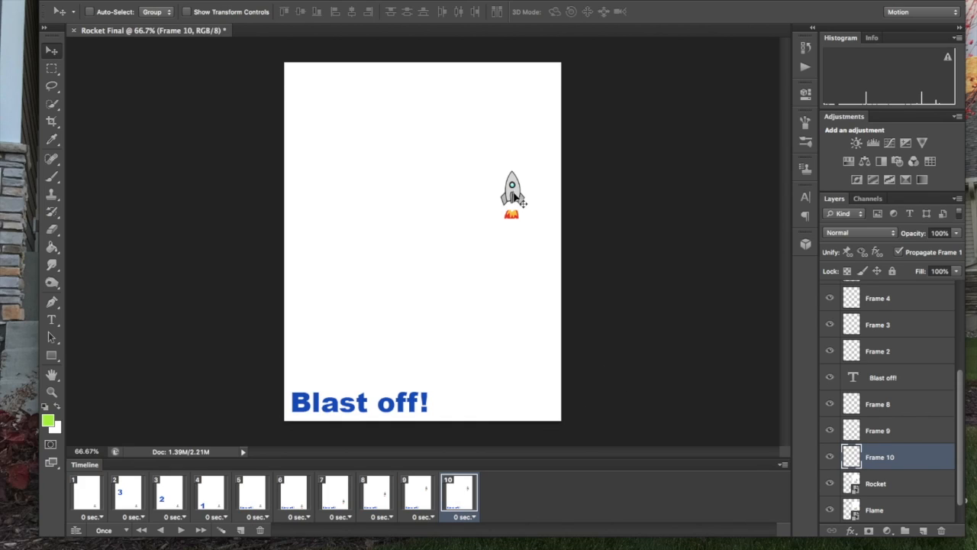
left_click(903, 487)
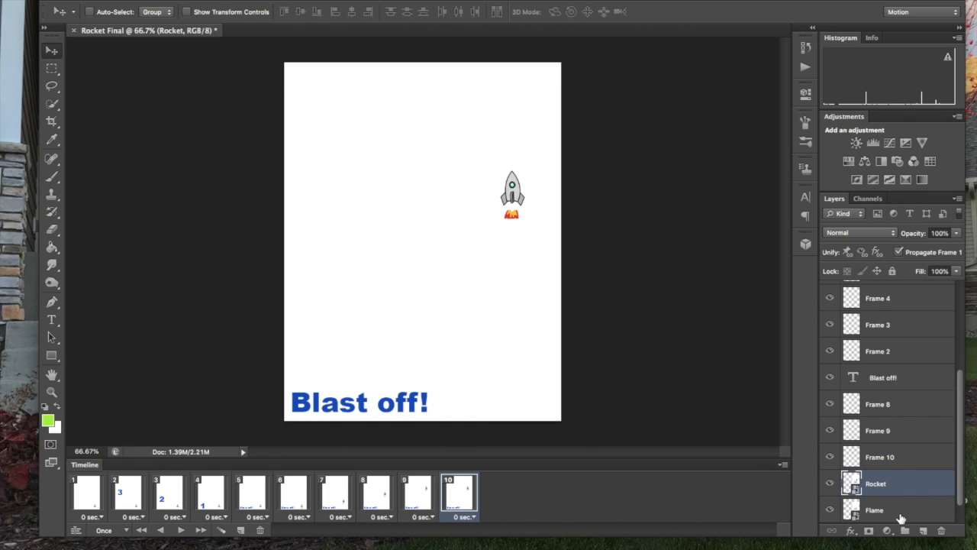
left_click(900, 516, "shift")
left_click_drag(511, 193, 511, 134)
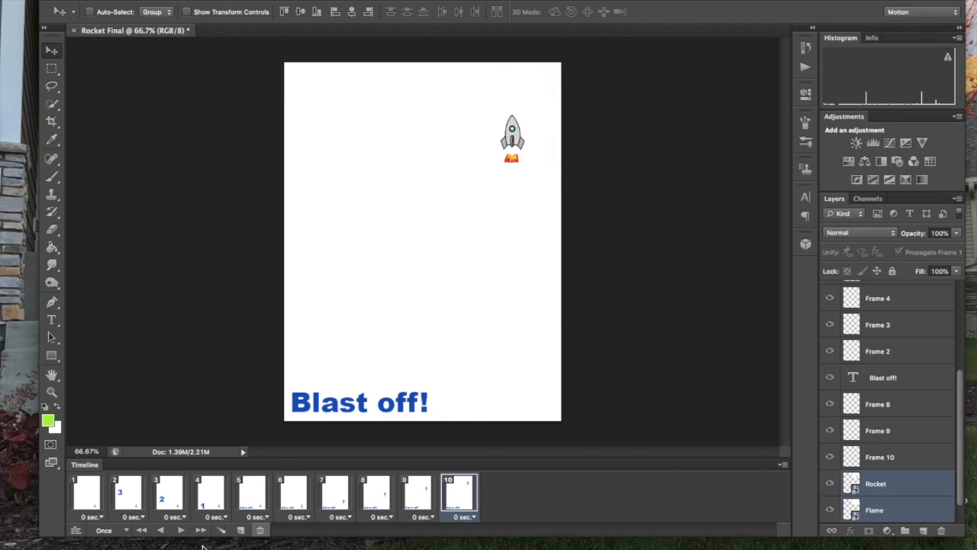
Step: Add an eleventh frame and move the rocket and flame together up to just below the page's top edge
left_click(240, 529)
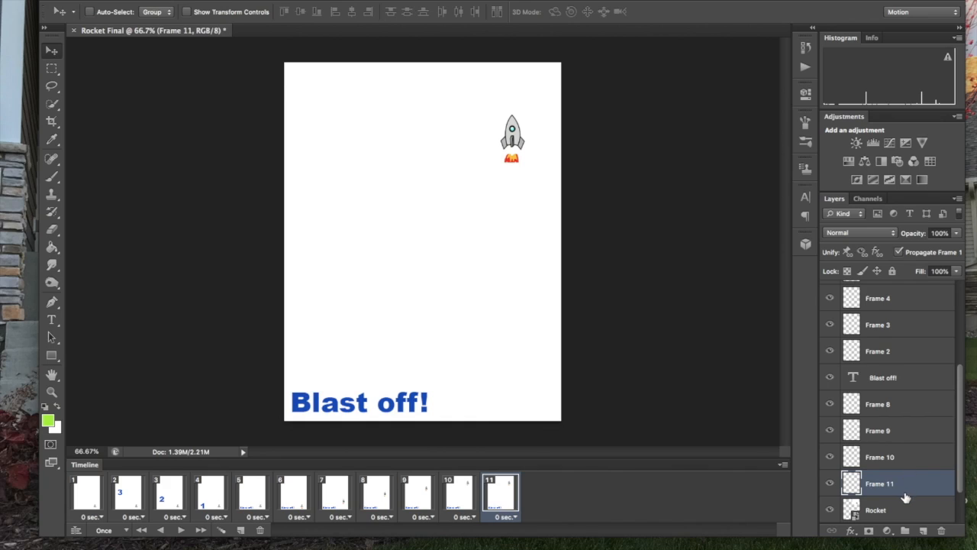
scroll(870, 496, "down", 2)
left_click(878, 456)
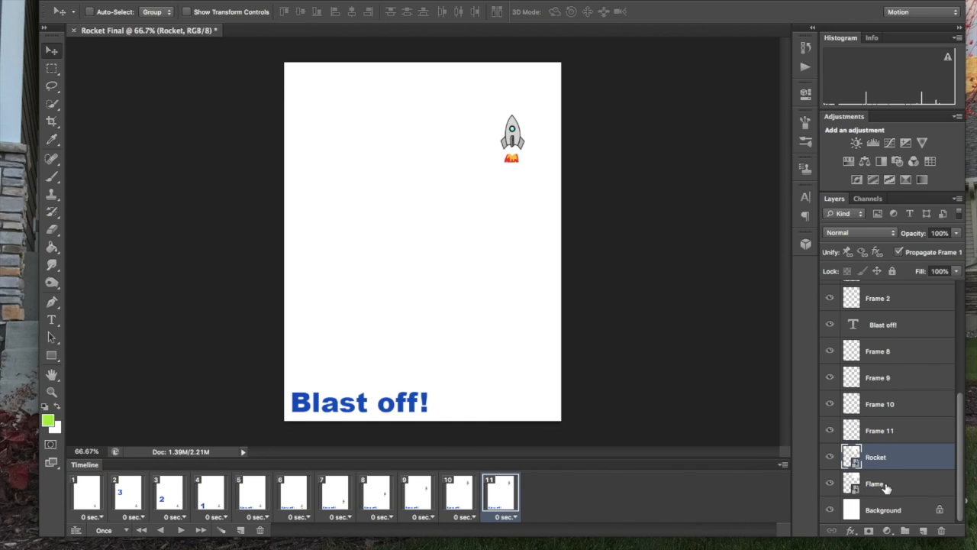
left_click(886, 487, "shift")
left_click_drag(512, 137, 515, 100)
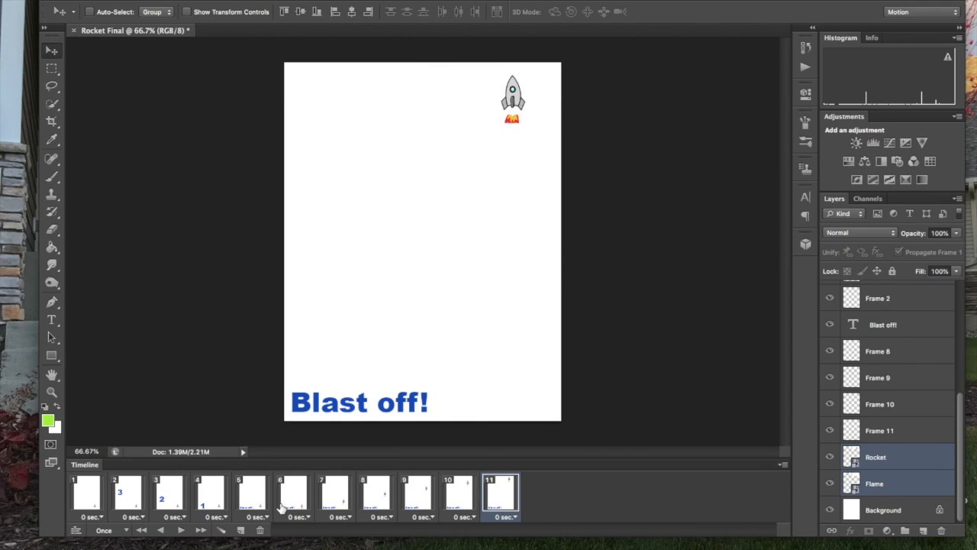
Step: Add a twelfth frame and move the Rocket and Flame layers together up past the page's top edge, off the canvas
left_click(240, 530)
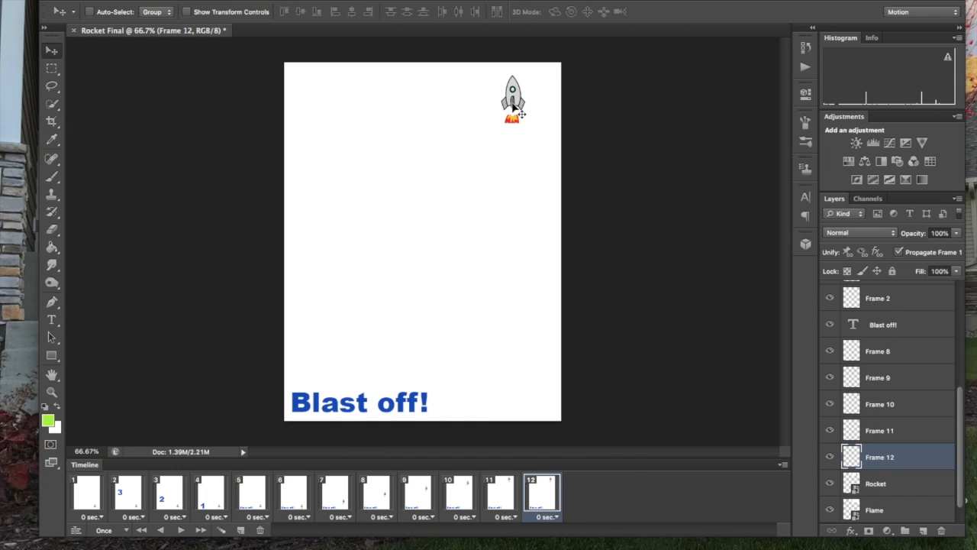
left_click(895, 487)
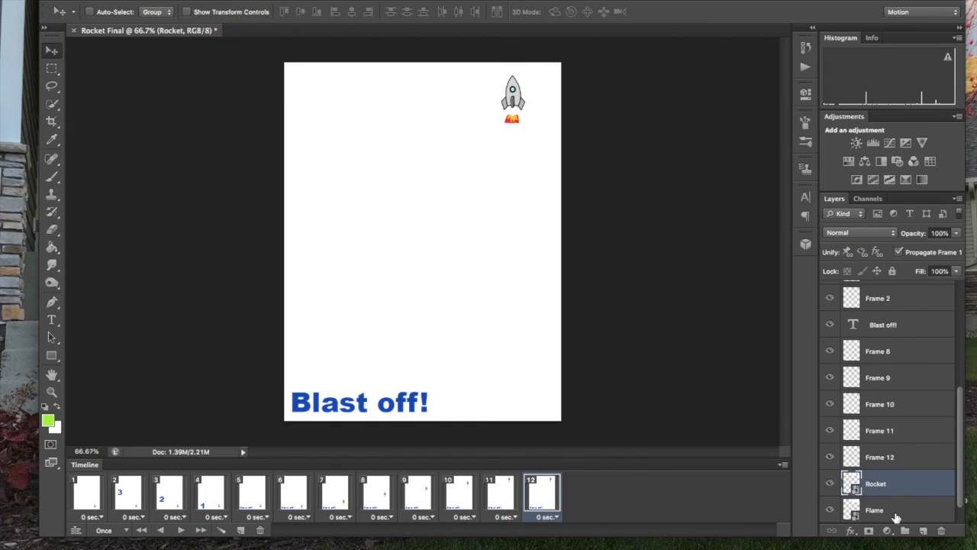
left_click(896, 516)
left_click(884, 488)
left_click(885, 512, "shift")
left_click_drag(515, 104, 514, 44)
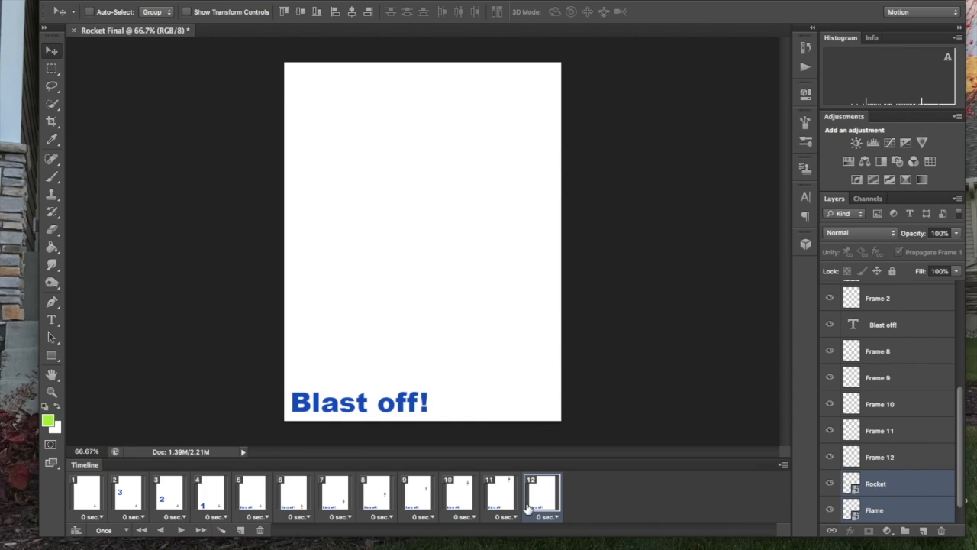
Step: Select frames 11 and 12 of the animation together
left_click(93, 498)
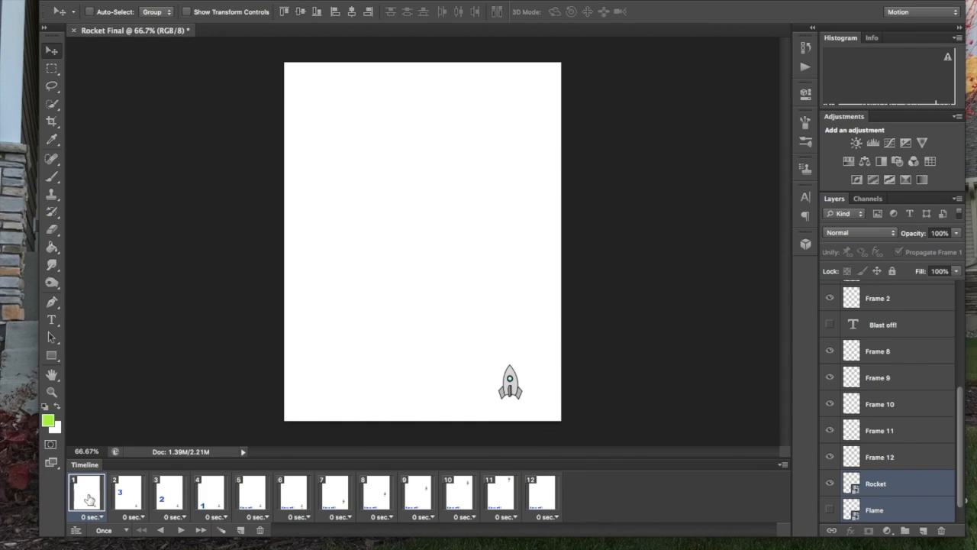
left_click(501, 510)
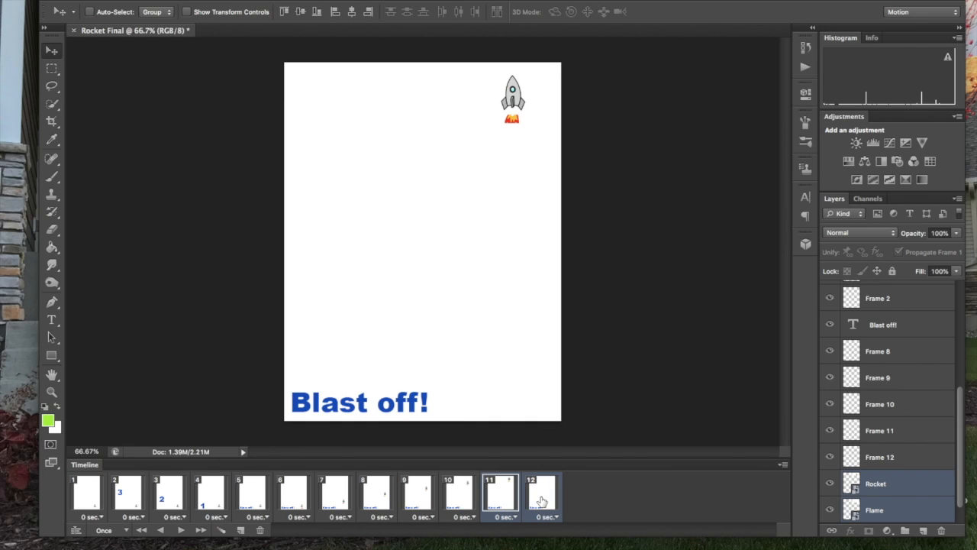
left_click(782, 465)
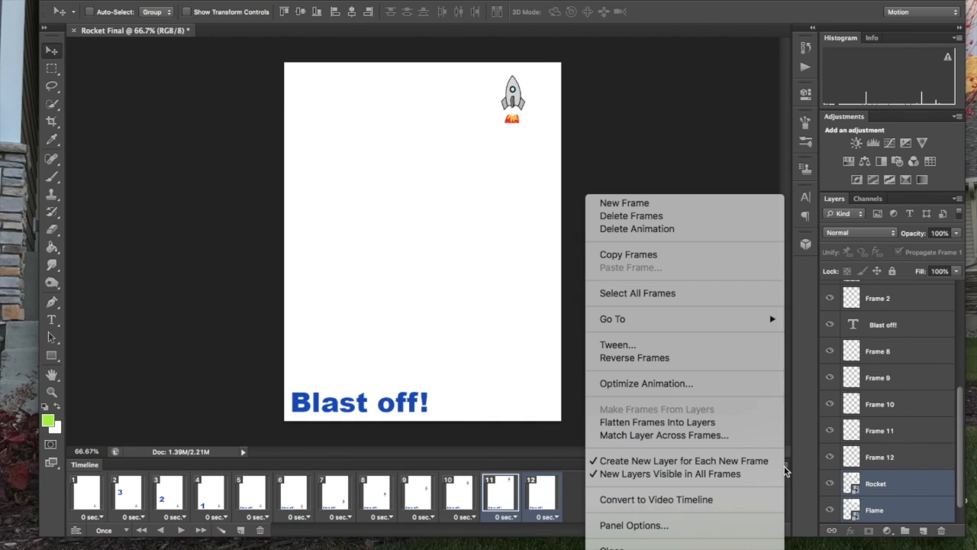
left_click(630, 344)
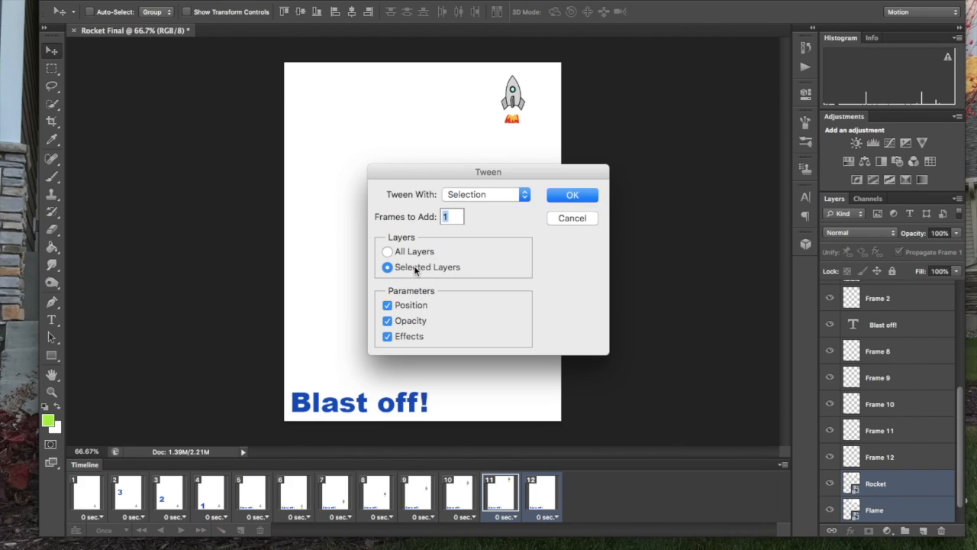
left_click(582, 219)
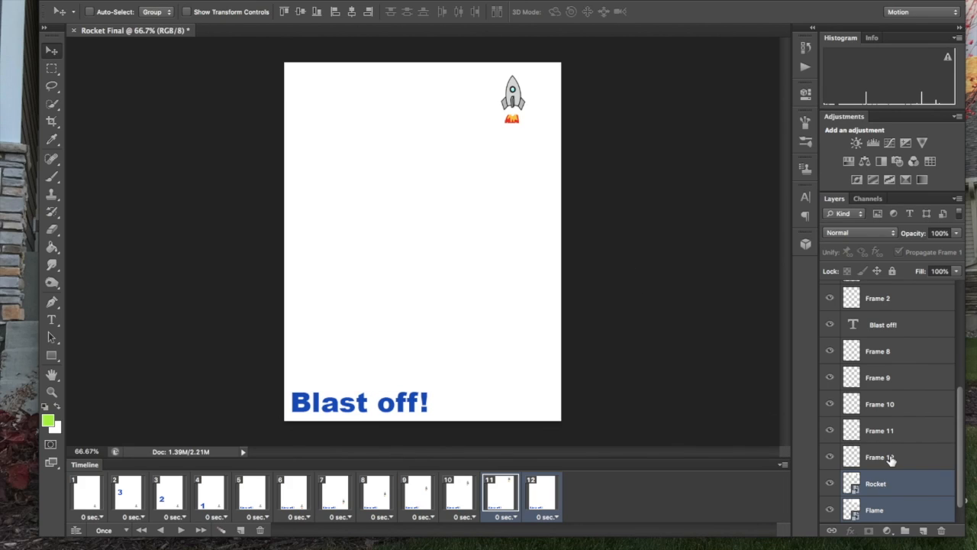
Step: Add Background to the Rocket and Flame selection, tween 1 frame between frames 11 and 12 for selected layers, and inspect the last two frames
scroll(891, 458, "down", 1)
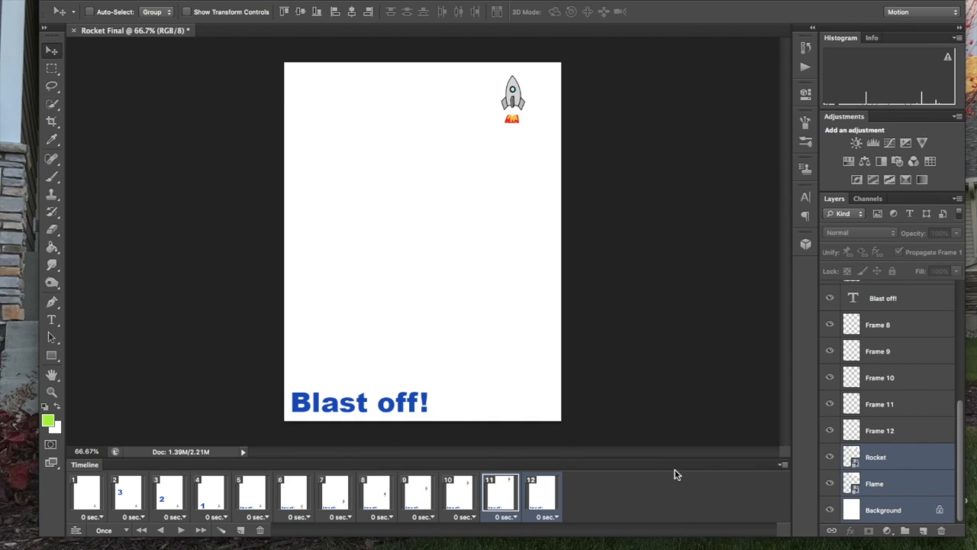
left_click(781, 464)
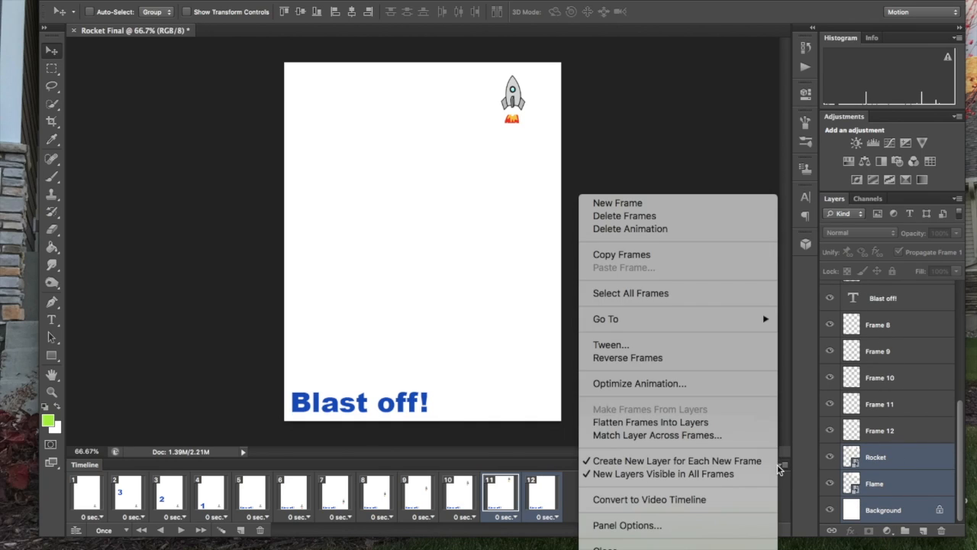
left_click(709, 345)
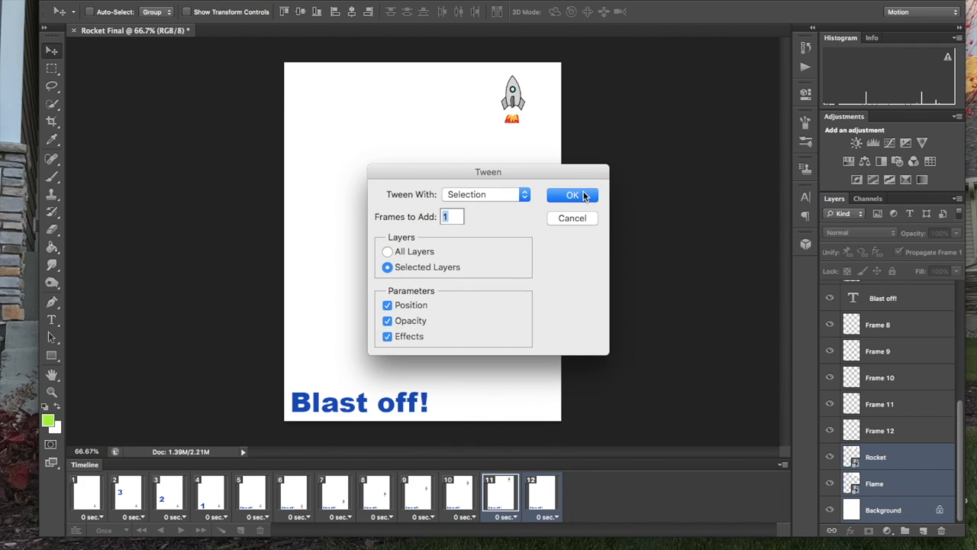
left_click(585, 196)
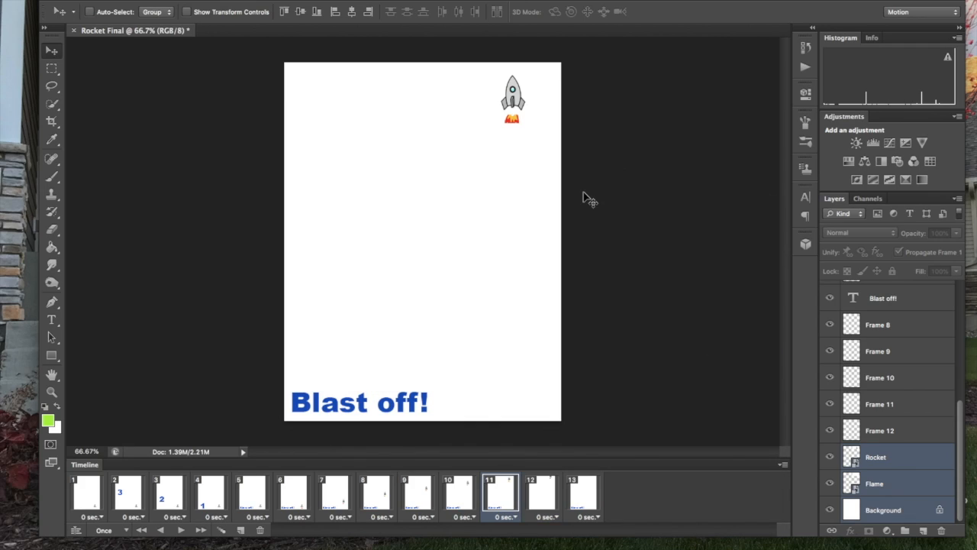
left_click(538, 508)
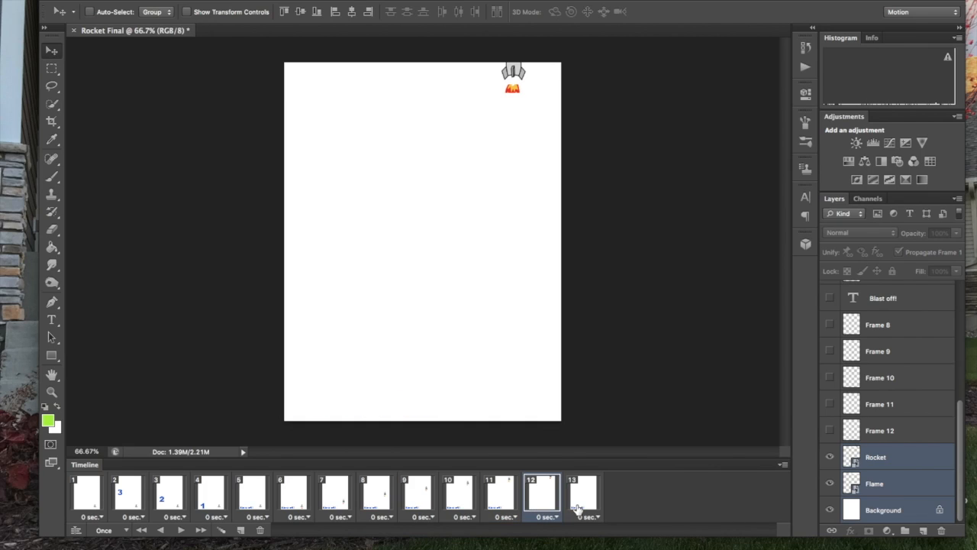
left_click(579, 510)
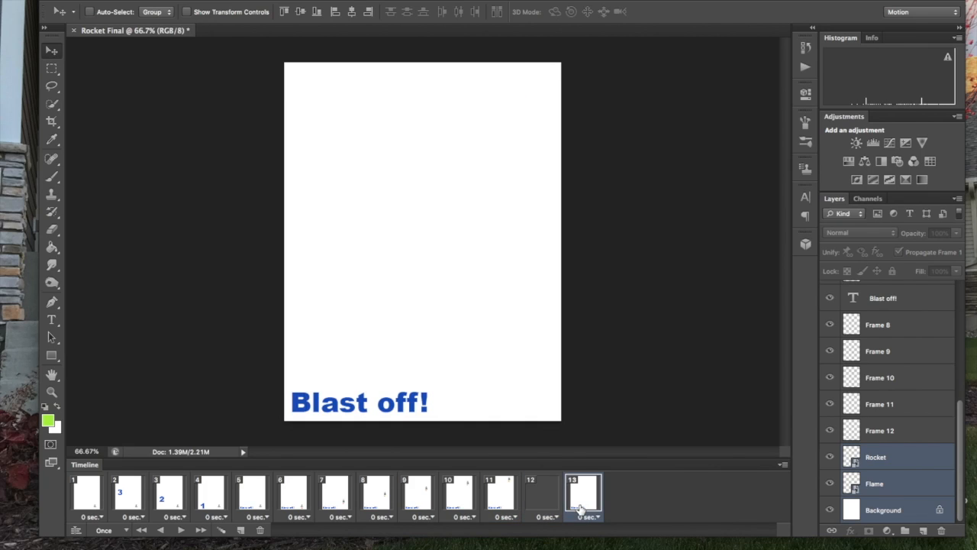
Step: Tween the selected Rocket, Flame and Background layers across frames 7 to 10, including position, opacity and effects
left_click(458, 493)
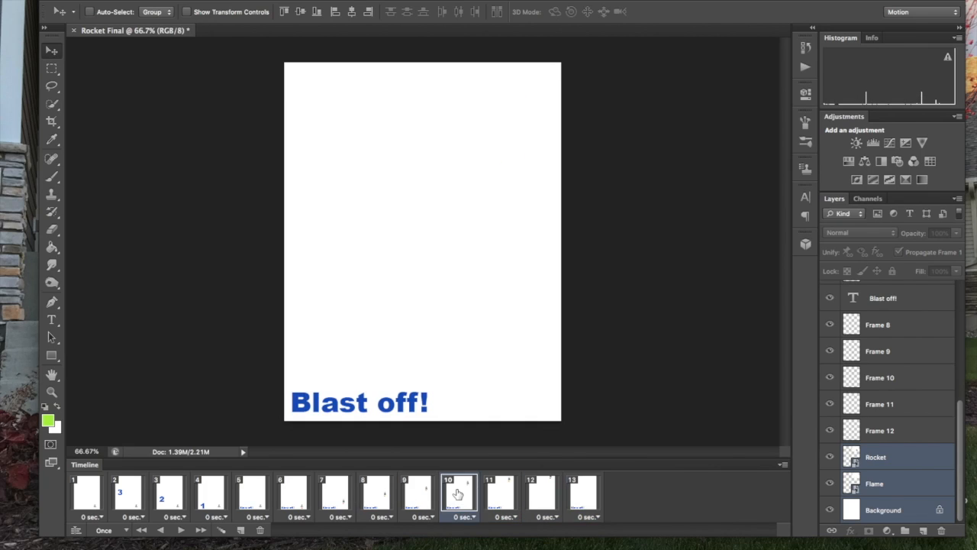
left_click(339, 494, "shift")
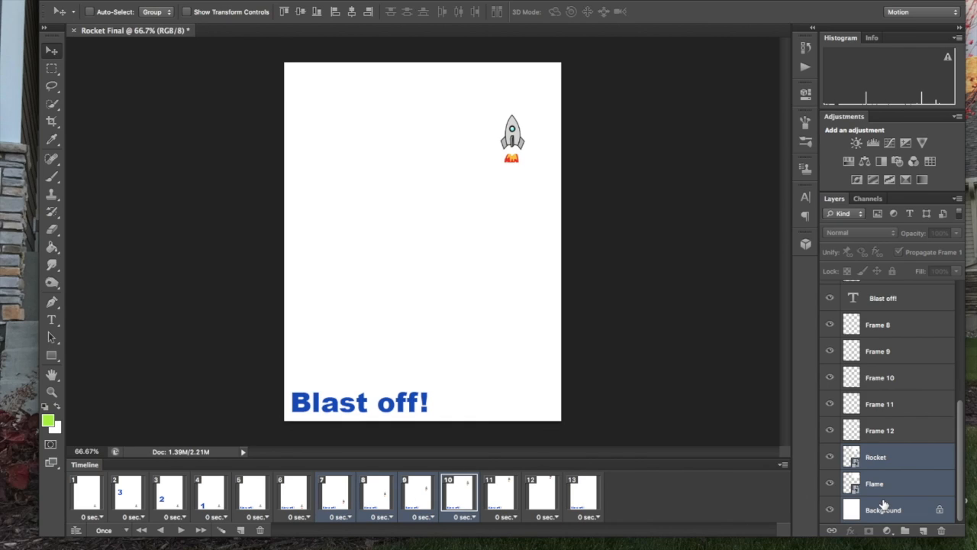
left_click(783, 465)
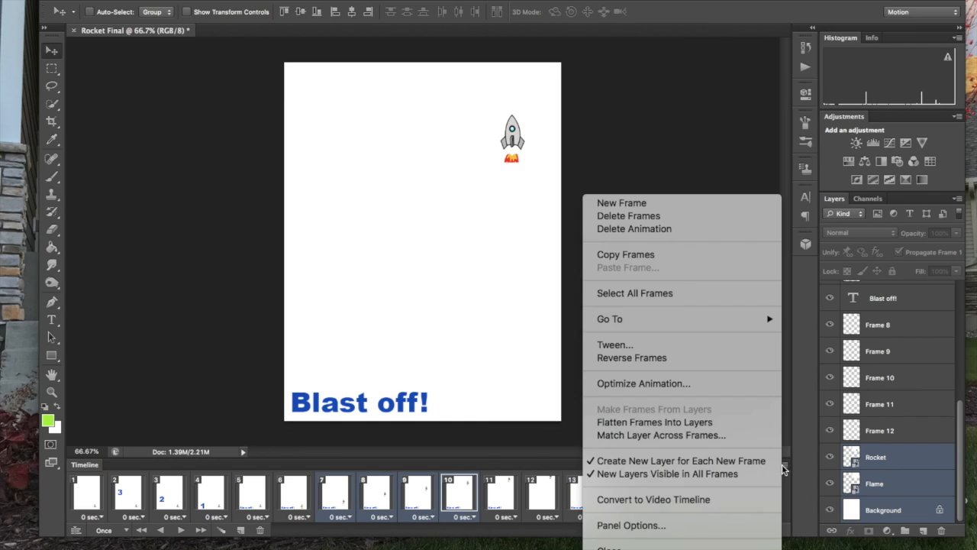
left_click(685, 344)
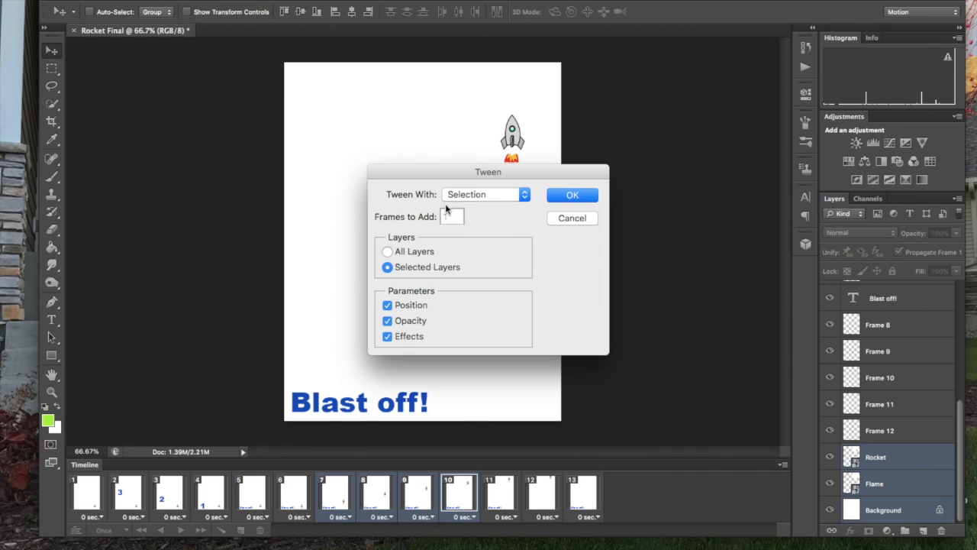
left_click(493, 196)
left_click(523, 194)
left_click(569, 197)
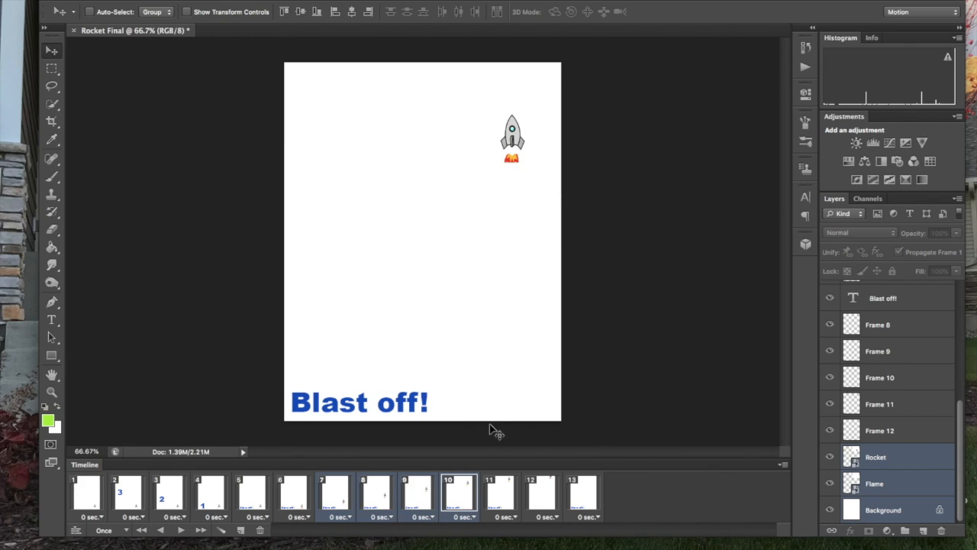
Step: Play the animation from the first frame and set its looping option to Forever
left_click(142, 530)
left_click(182, 530)
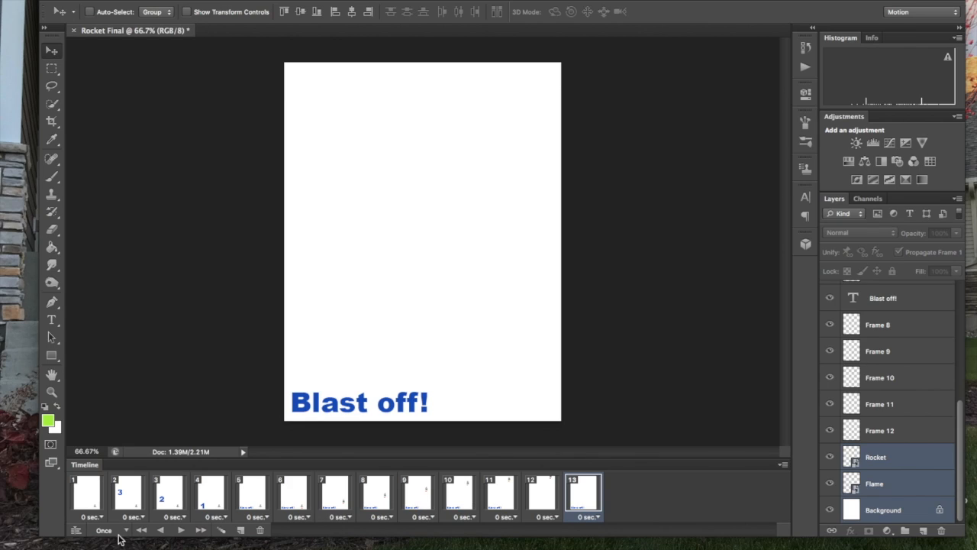
left_click(118, 532)
left_click(110, 542)
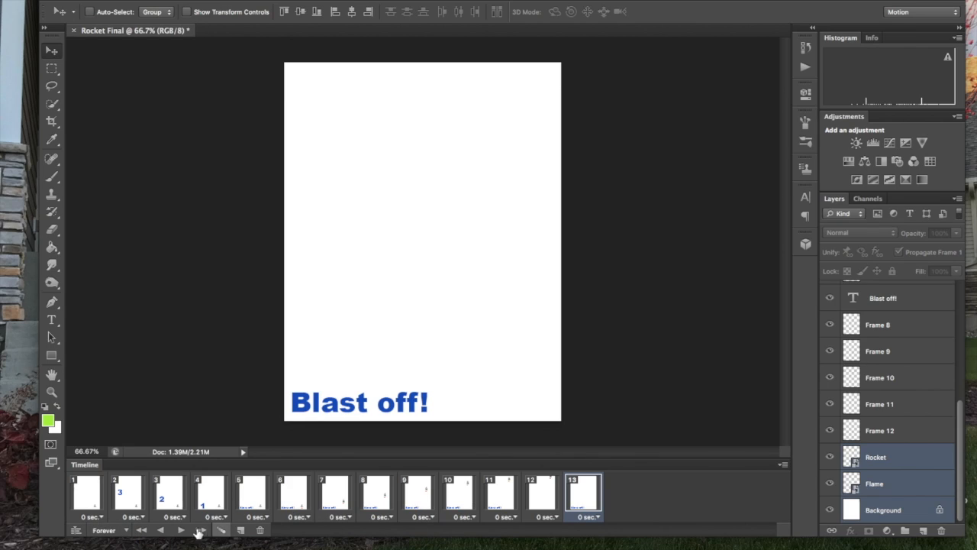
Step: Play the looping animation from the first frame to review it, and stop the playback
left_click(140, 532)
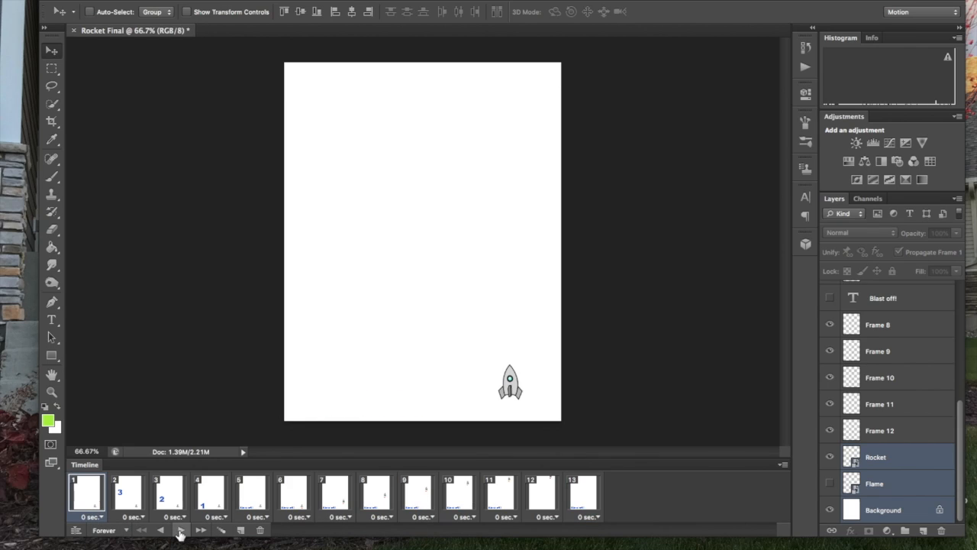
left_click(180, 532)
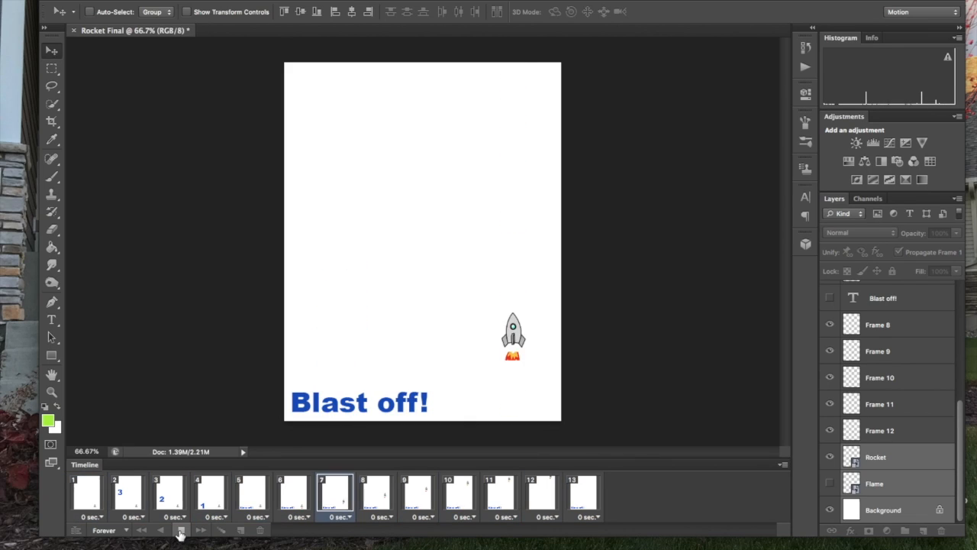
left_click(181, 532)
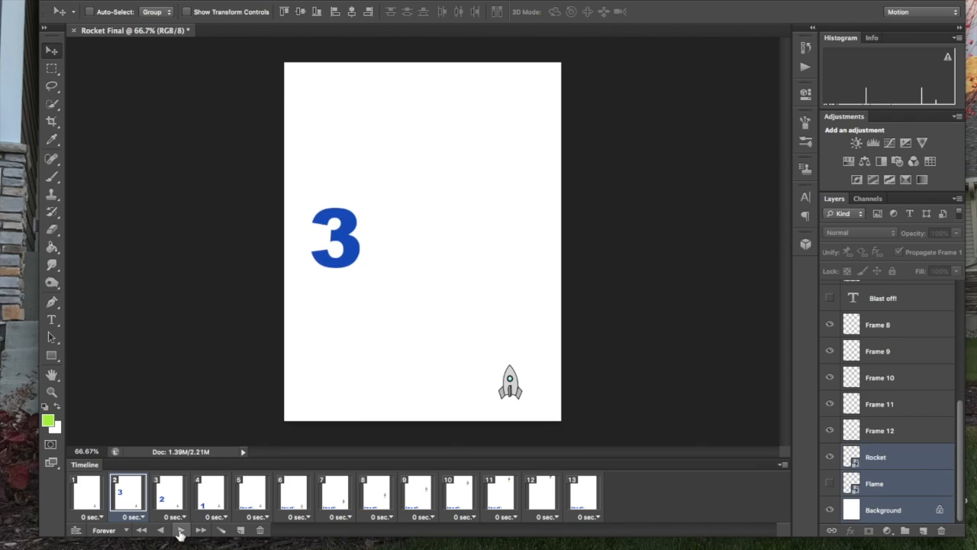
Step: Set the delay of frames 2 and 4 to 1 second and of frame 3 to 2 seconds
left_click(139, 518)
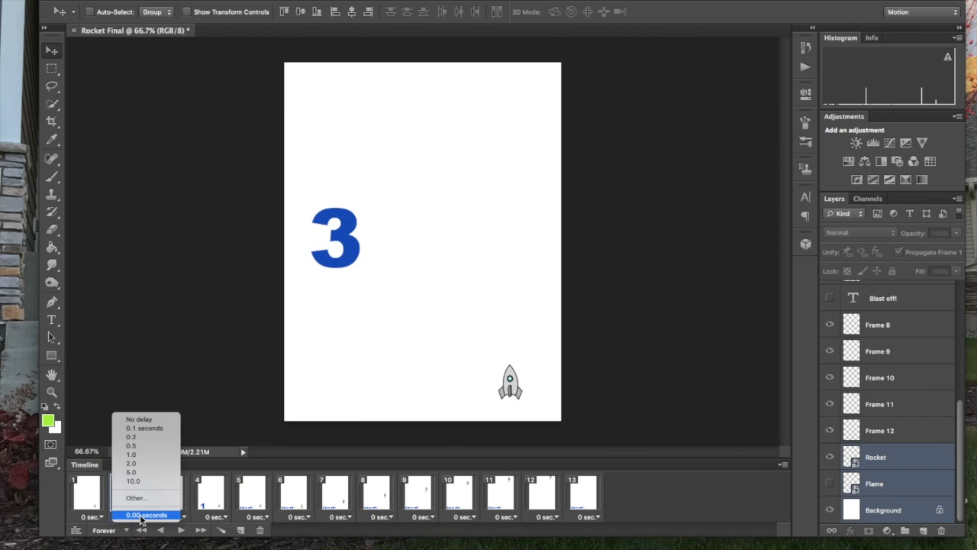
left_click(153, 368)
left_click(132, 518)
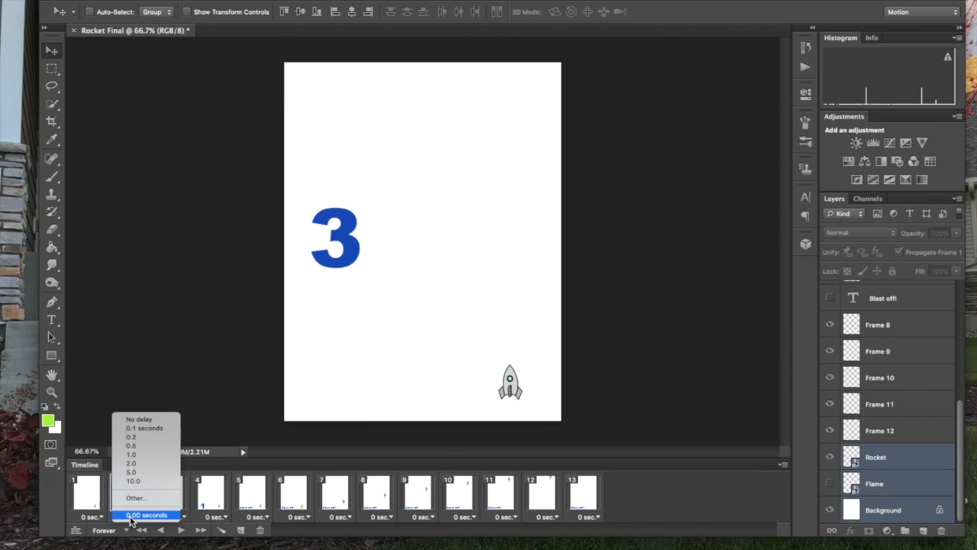
left_click(137, 458)
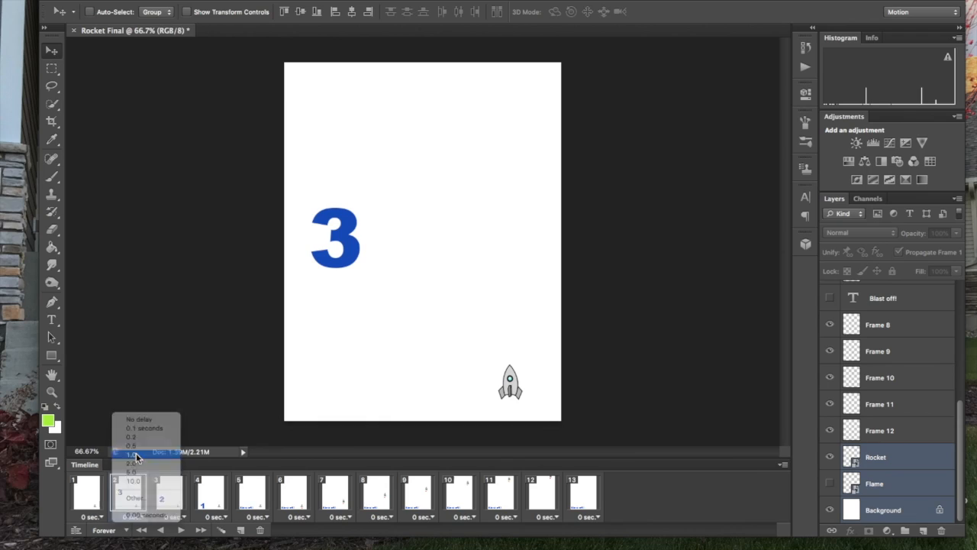
left_click(176, 516)
left_click(181, 464)
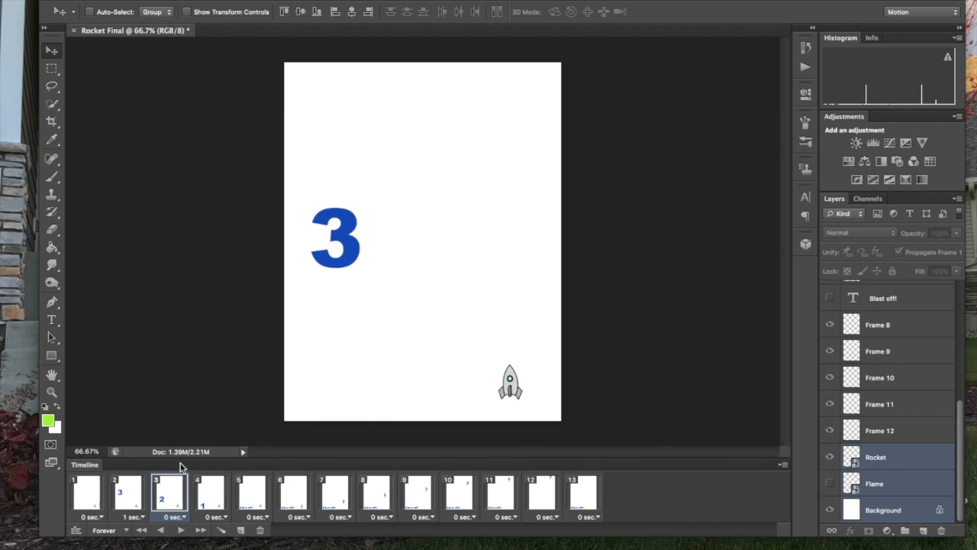
left_click(217, 519)
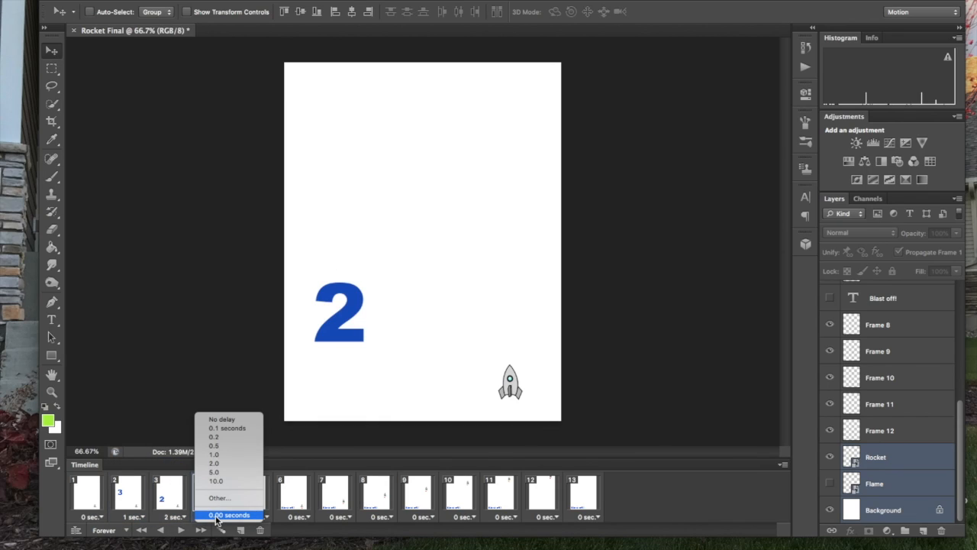
left_click(213, 455)
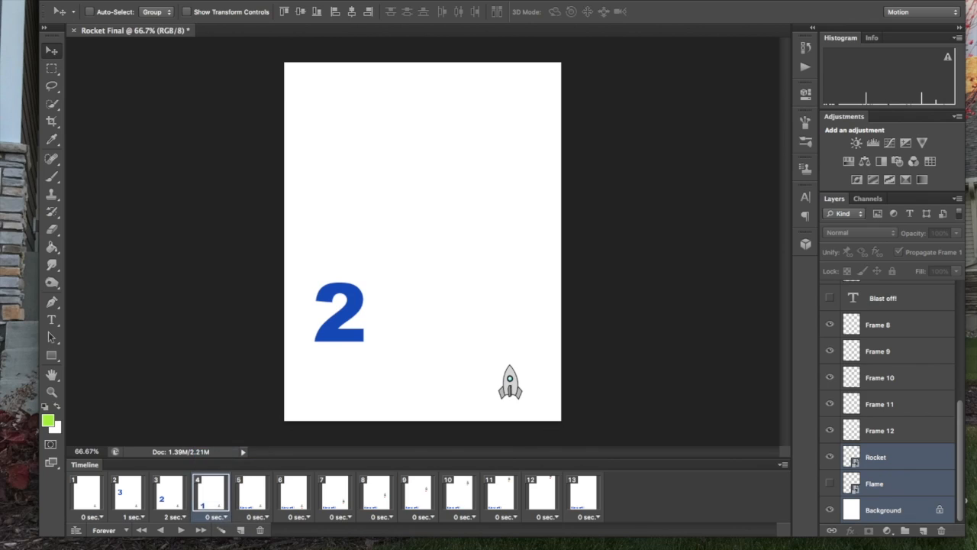
Step: Play the animation from the first frame to check the countdown timing, and stop it
left_click(142, 529)
left_click(180, 530)
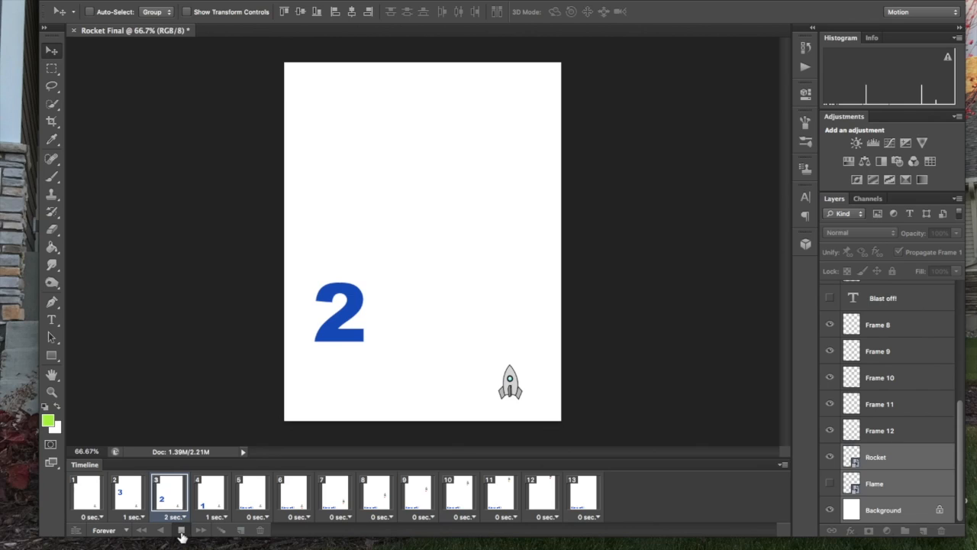
left_click(181, 532)
Step: Set frame 3's delay to 1 second and replay the animation from the first frame
left_click(175, 517)
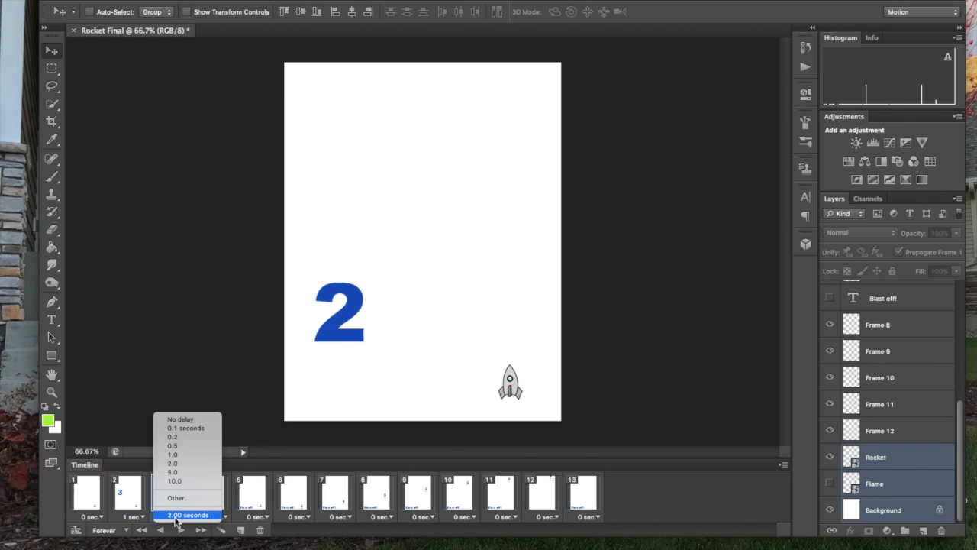
left_click(175, 455)
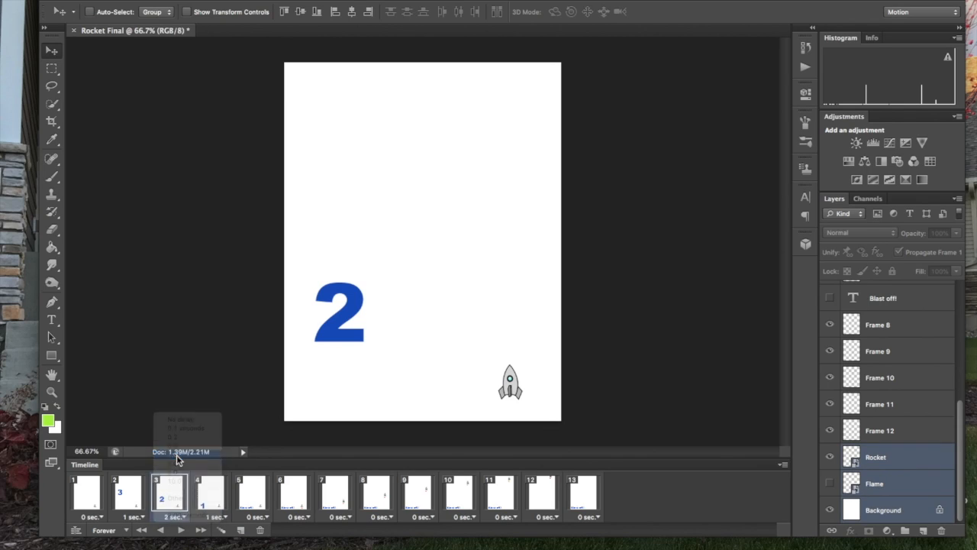
left_click(141, 530)
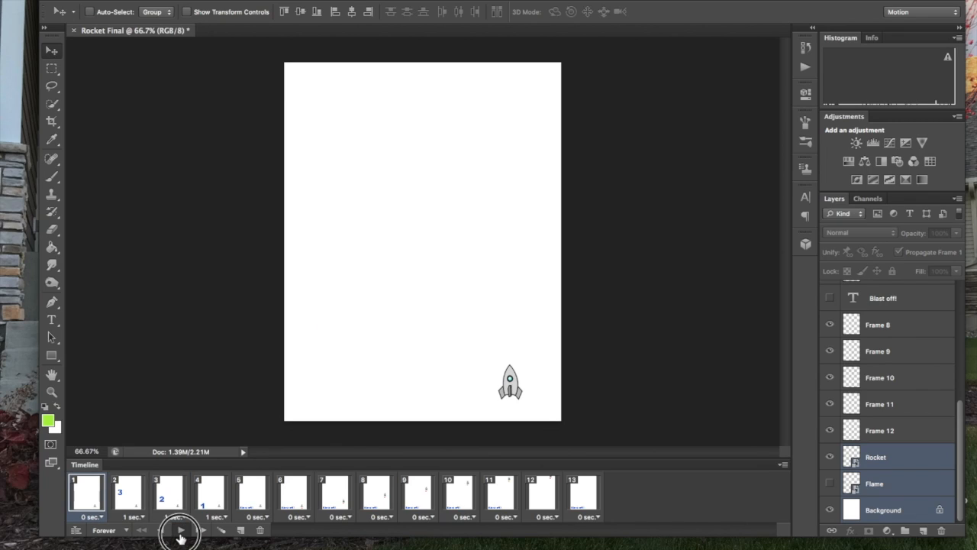
left_click(181, 530)
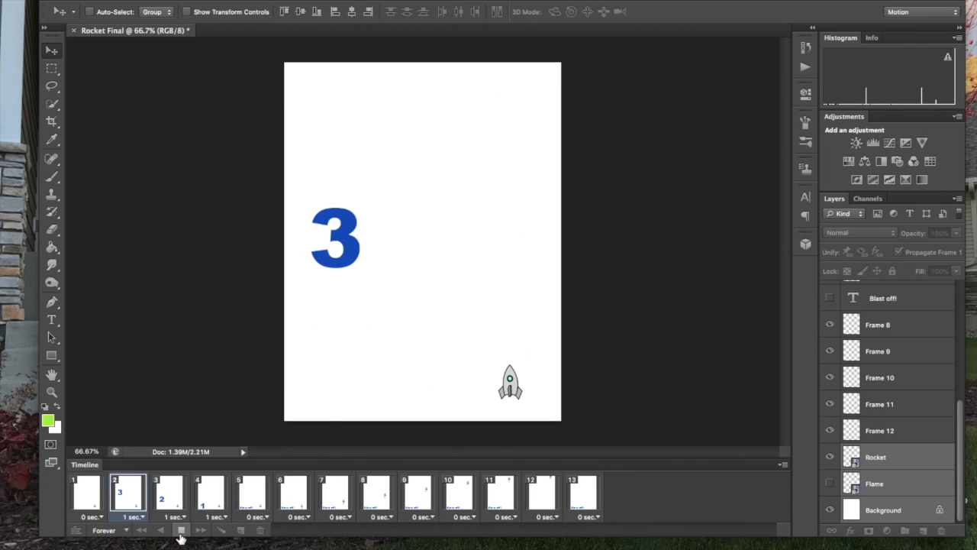
Step: Stop the playback, hide the "Blast off!" text layer in frame 13, and replay the animation from the first frame
left_click(181, 529)
left_click(581, 500)
left_click(545, 502)
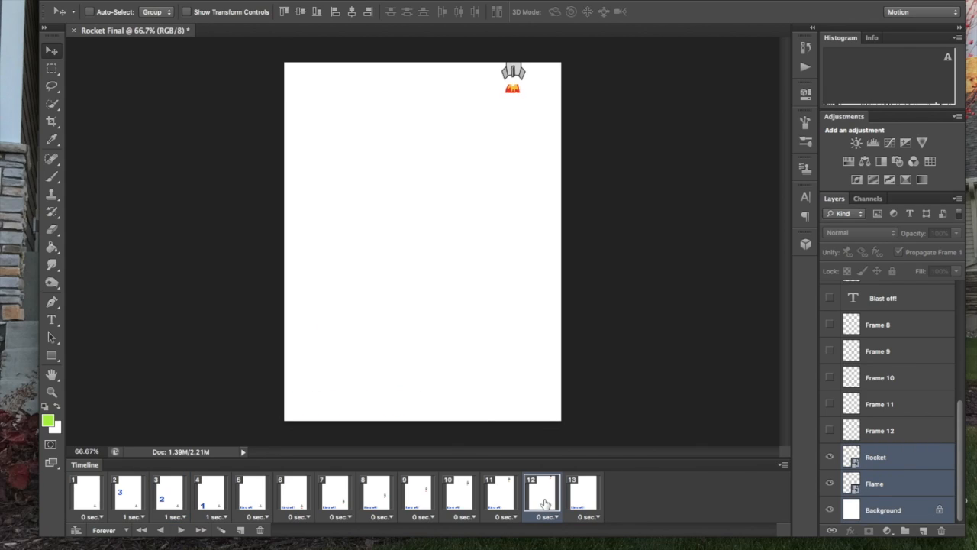
left_click(583, 502)
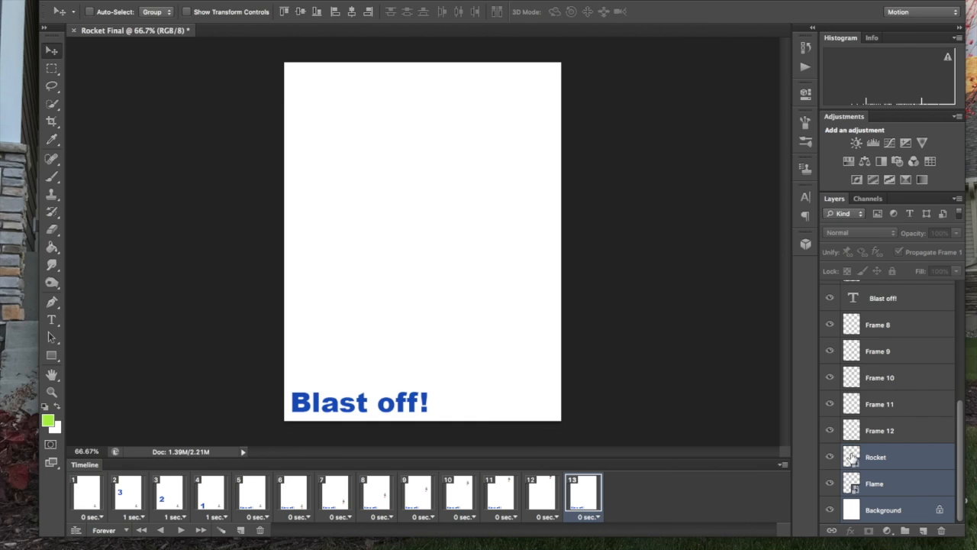
scroll(868, 458, "up", 5)
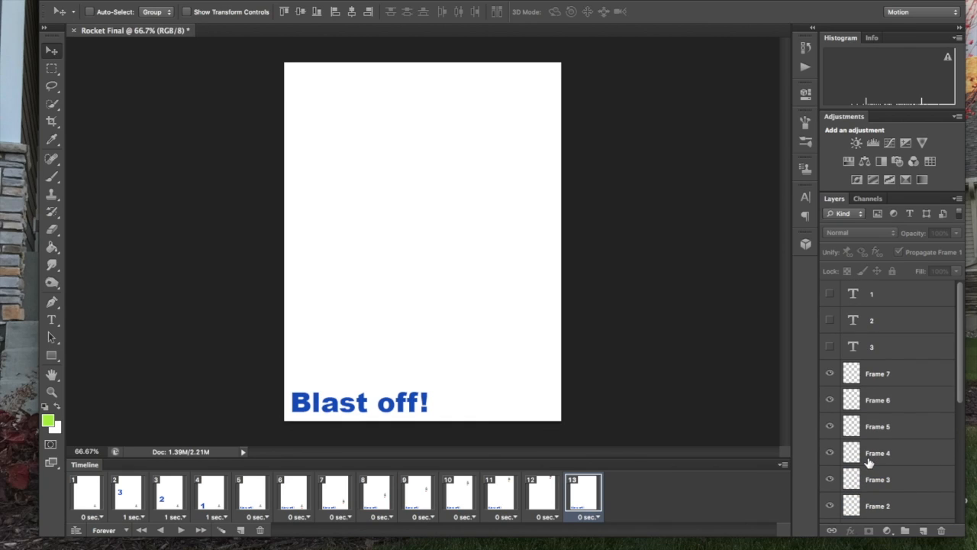
scroll(868, 461, "down", 4)
left_click(830, 418)
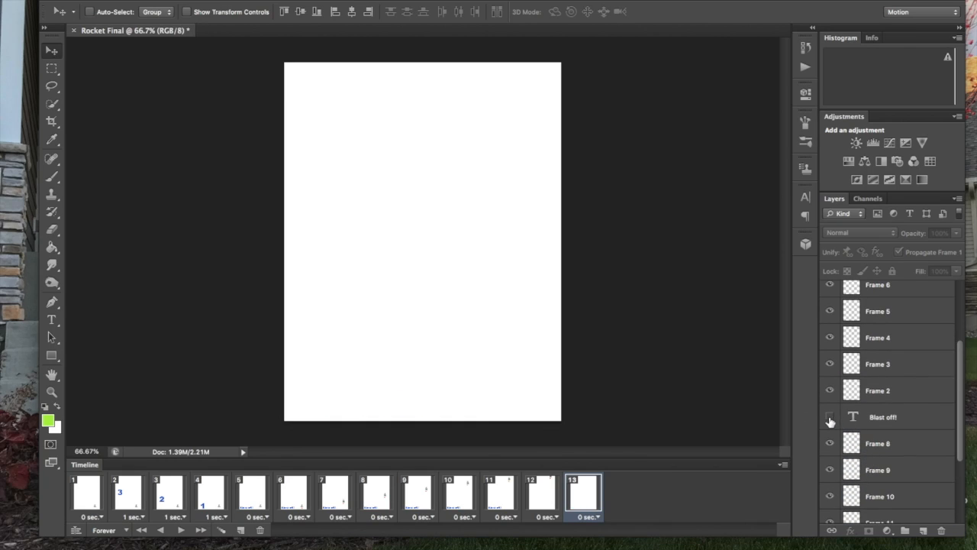
left_click(141, 529)
left_click(182, 531)
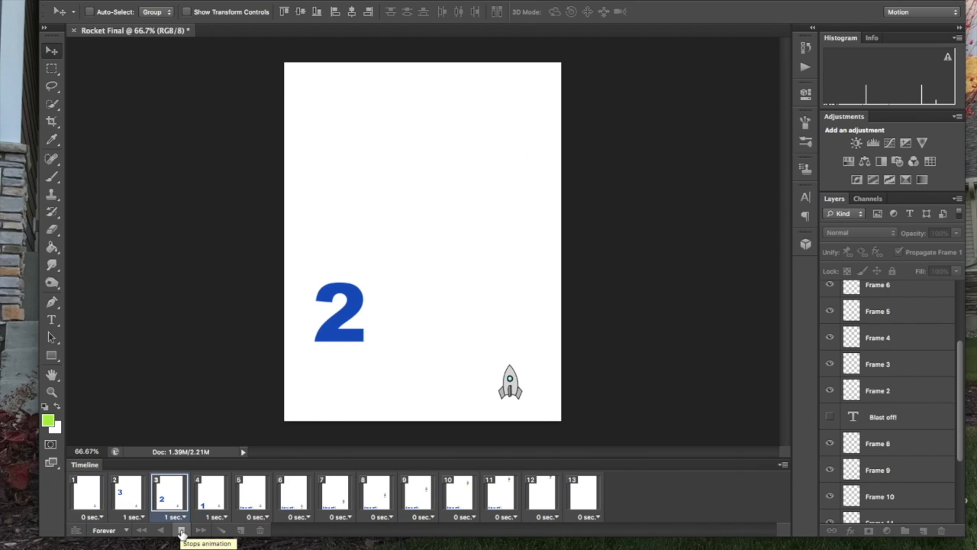
Step: Save the document to the Desktop as Rocket Final.psd in Photoshop format with Maximize Compatibility on
left_click(114, 0)
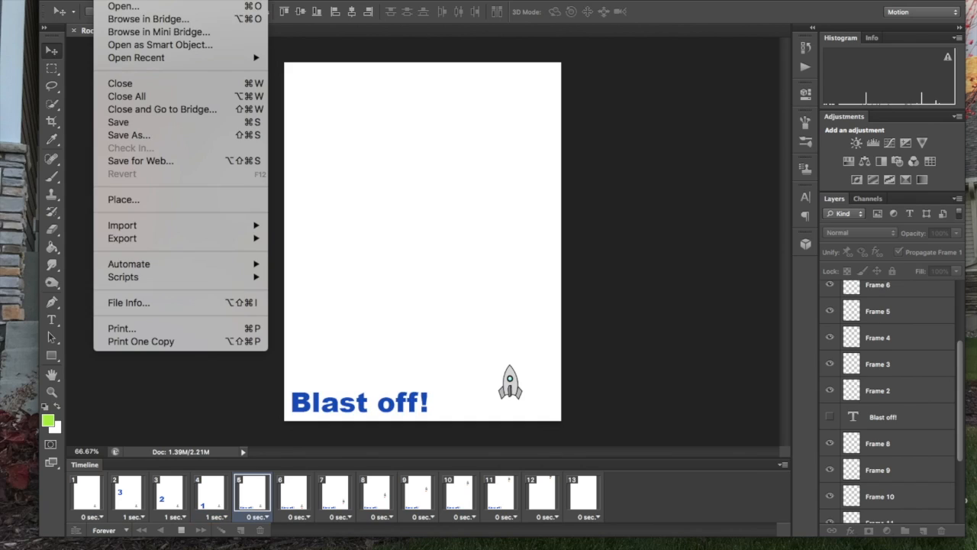
left_click(122, 123)
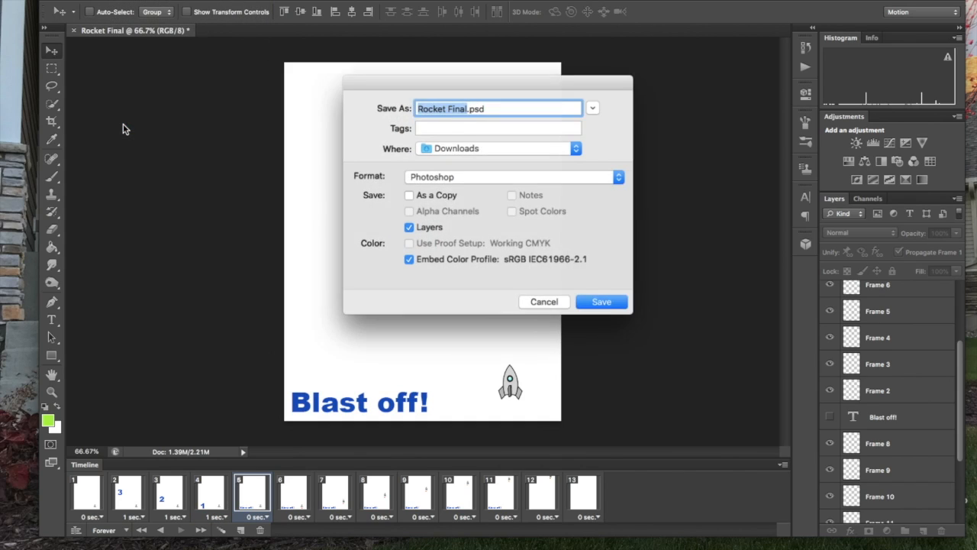
left_click(452, 147)
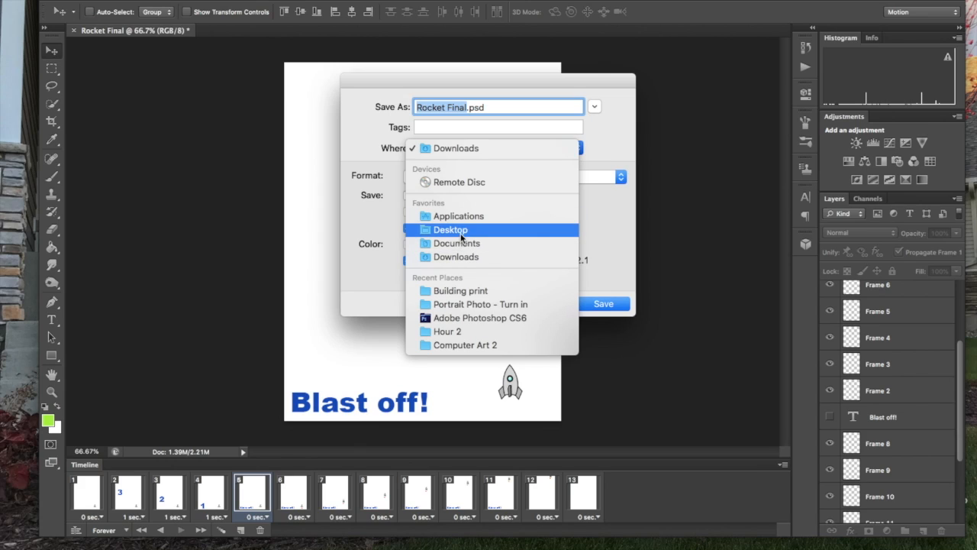
left_click(461, 233)
left_click(607, 303)
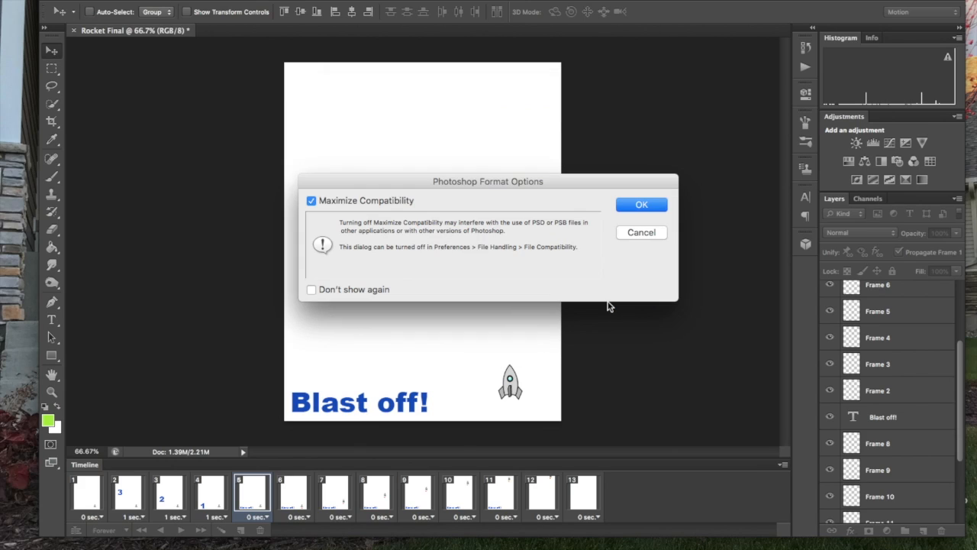
left_click(641, 205)
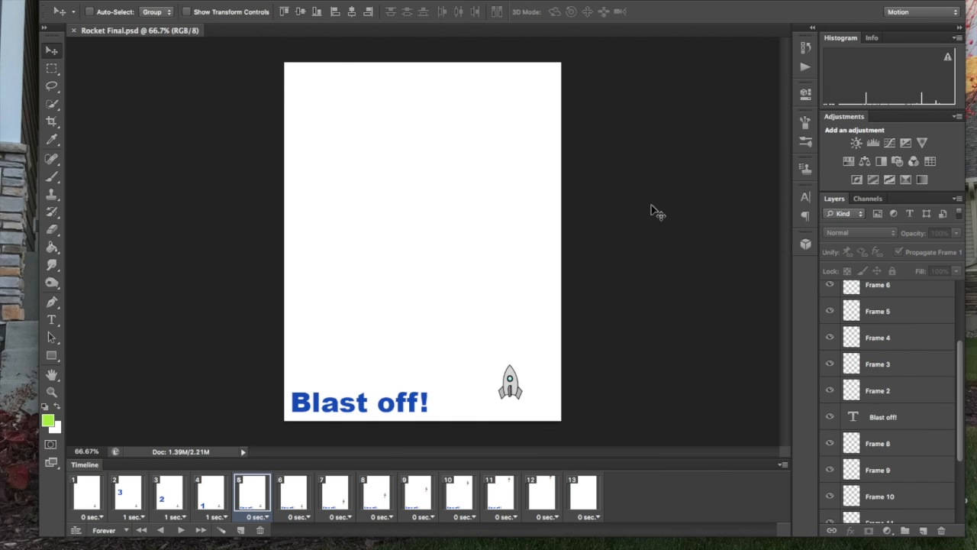
Step: Export the animation for web as a GIF with the Selective palette and Diffusion dither, saving it to the Desktop as Rocket-Final.gif
left_click(107, 0)
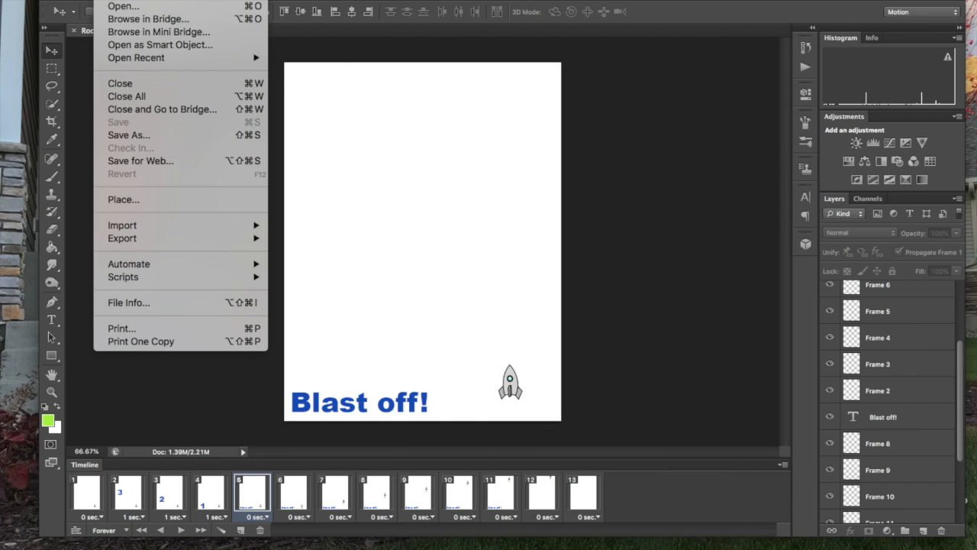
left_click(110, 161)
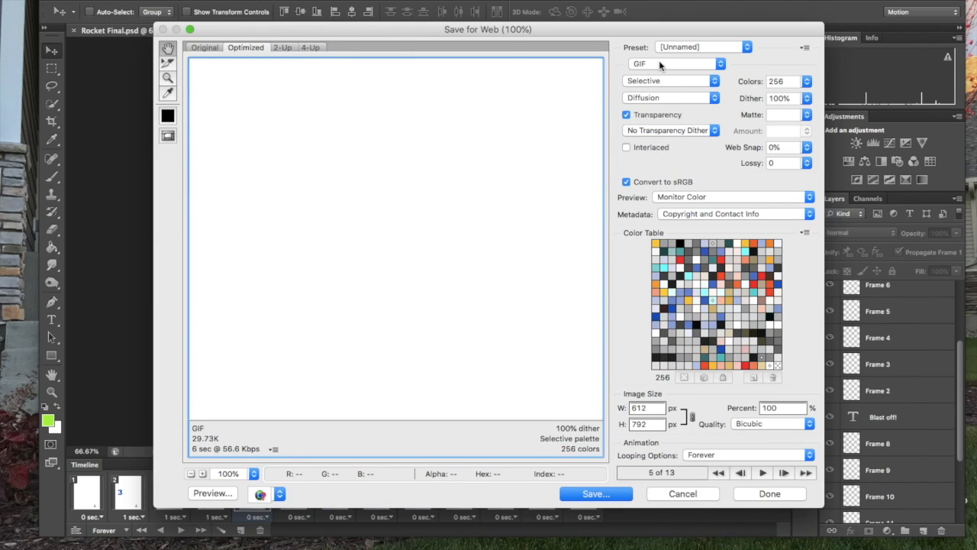
left_click(659, 62)
left_click(657, 66)
left_click(655, 80)
left_click(654, 81)
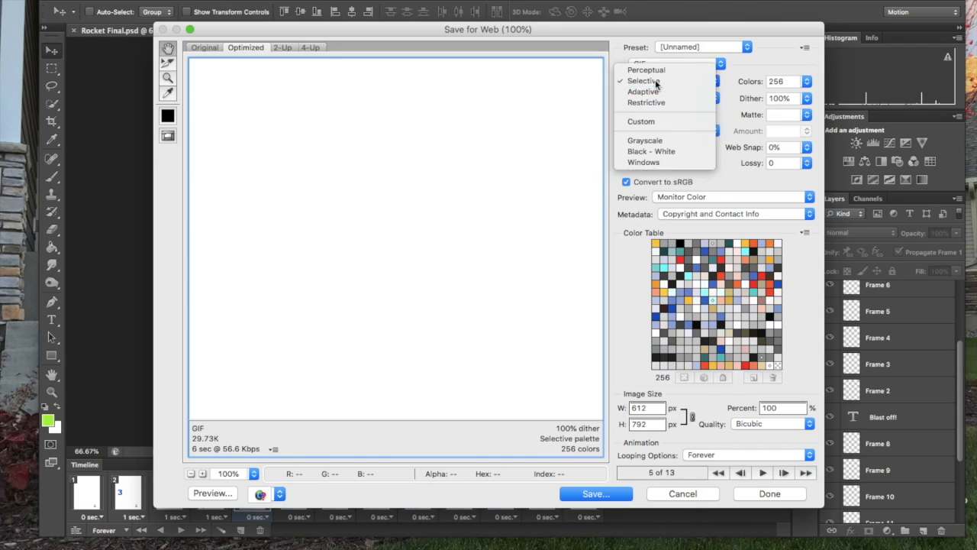
left_click(660, 98)
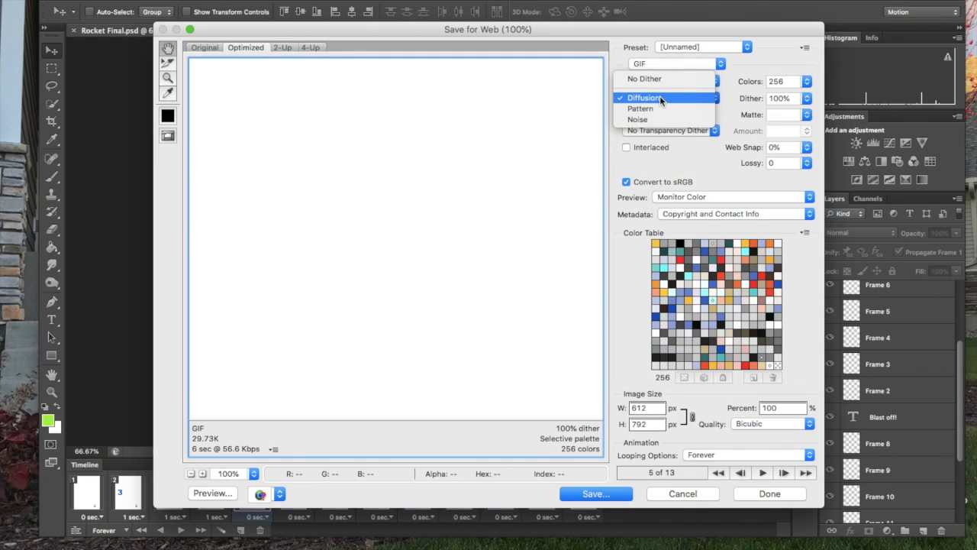
left_click(659, 97)
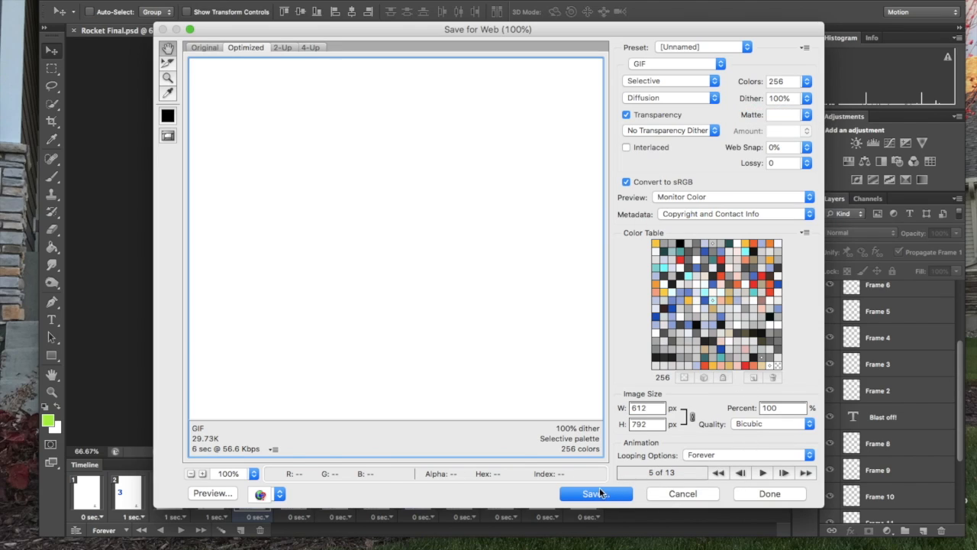
left_click(584, 494)
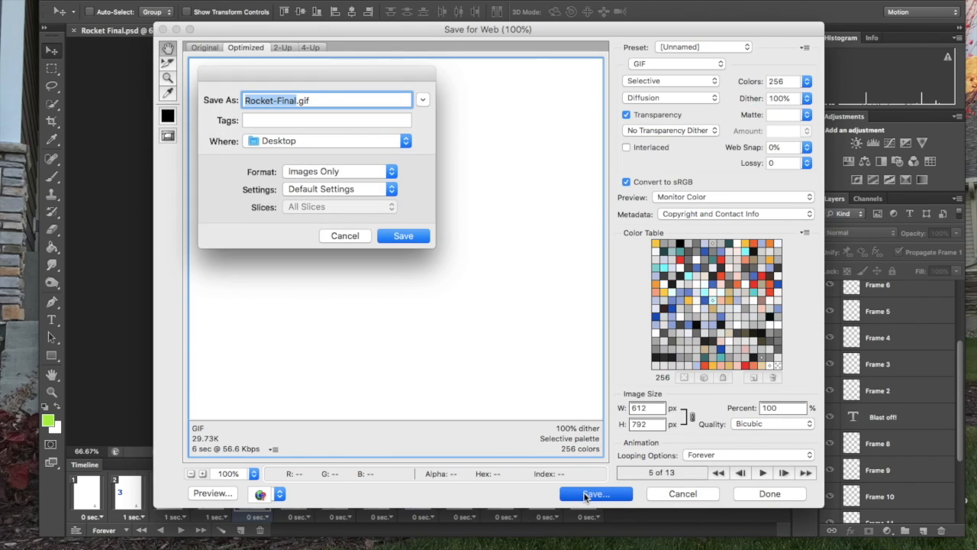
left_click(402, 237)
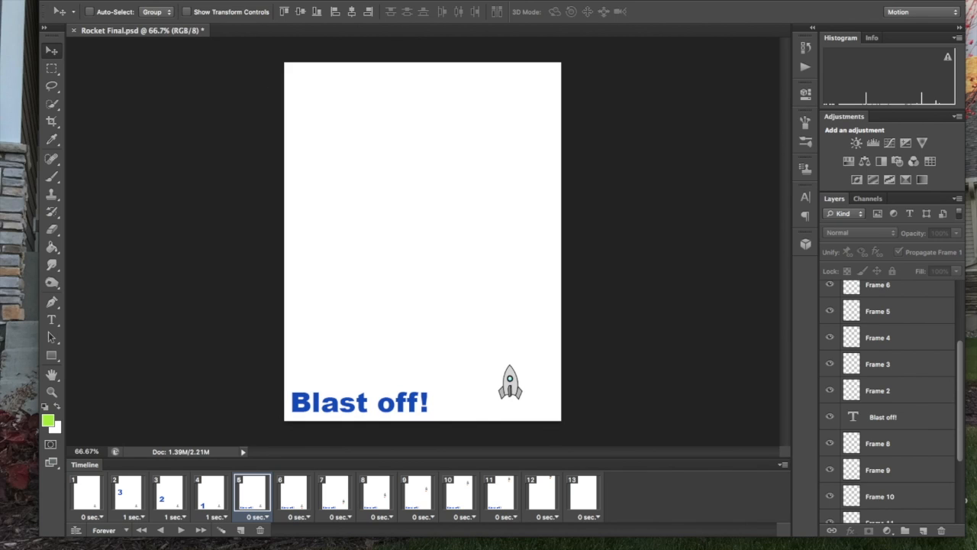
Step: Hide Photoshop, switch to Chrome, and open Rocket-Final.gif from the desktop in a new browser tab to watch it
key("super+h")
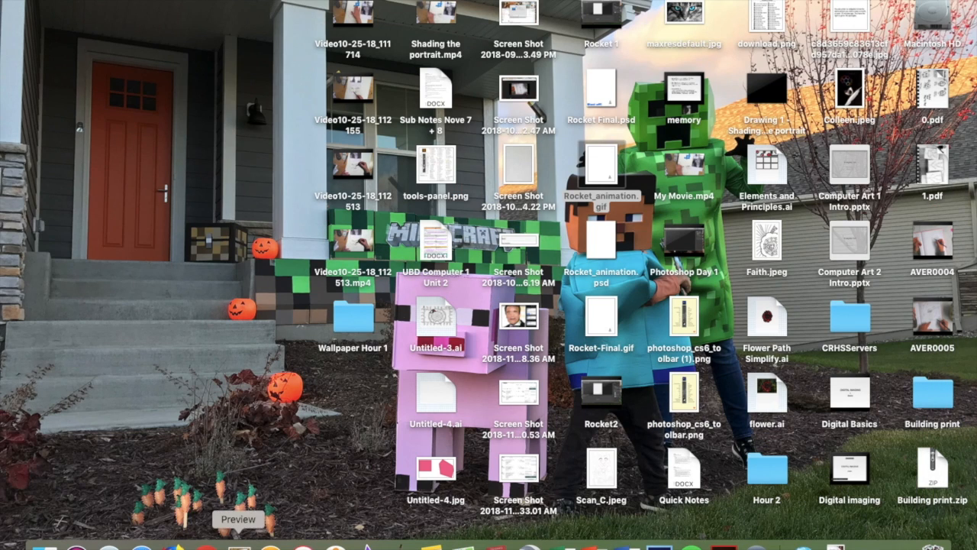
left_click(207, 544)
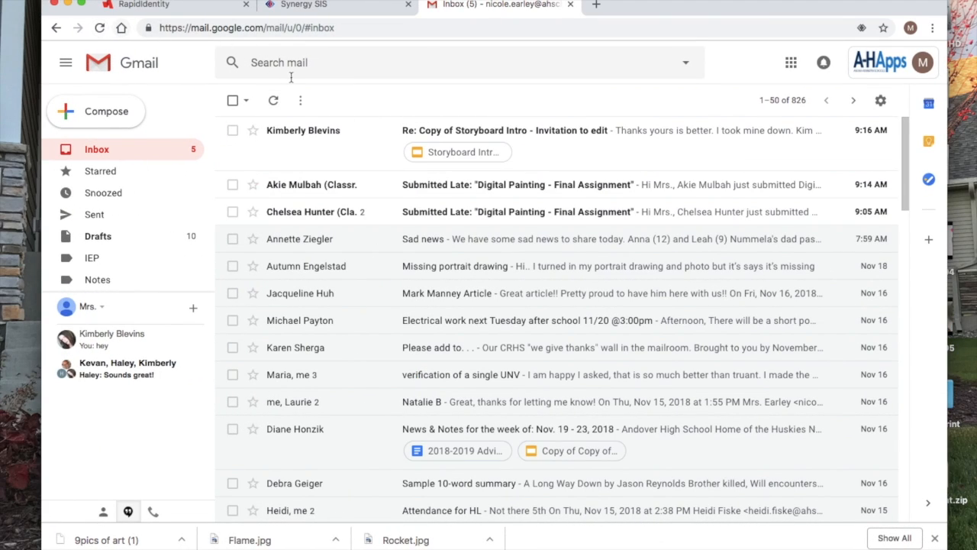
left_click(596, 5)
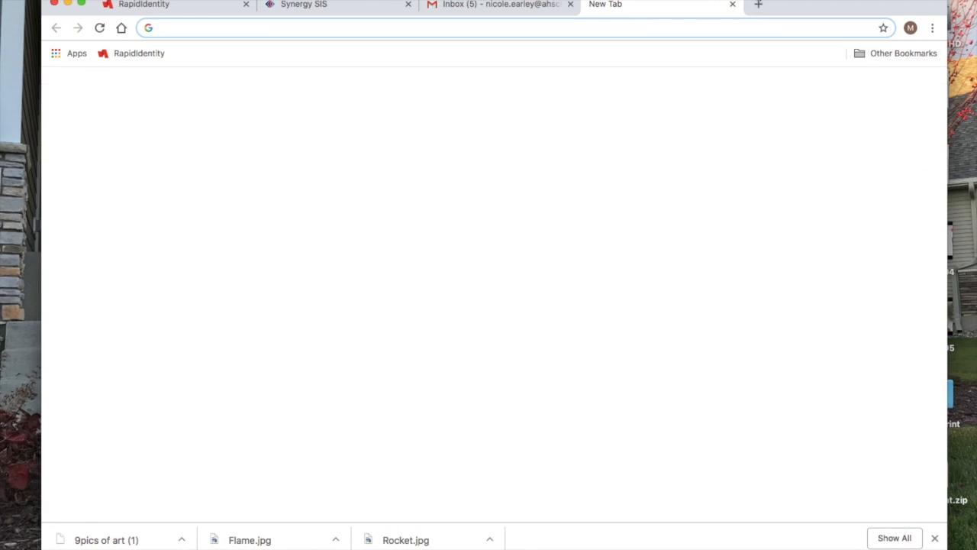
left_click_drag(850, 4, 453, 4)
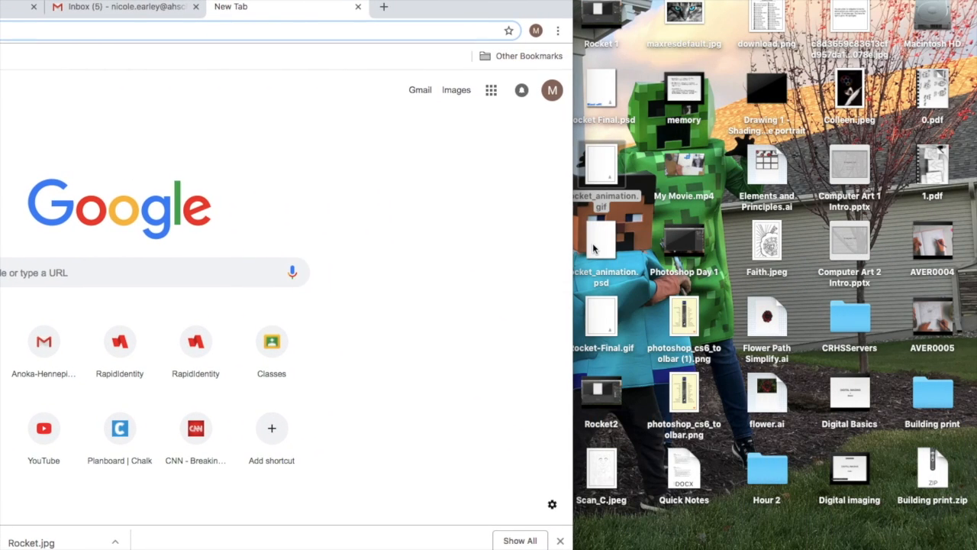
left_click_drag(601, 326, 415, 279)
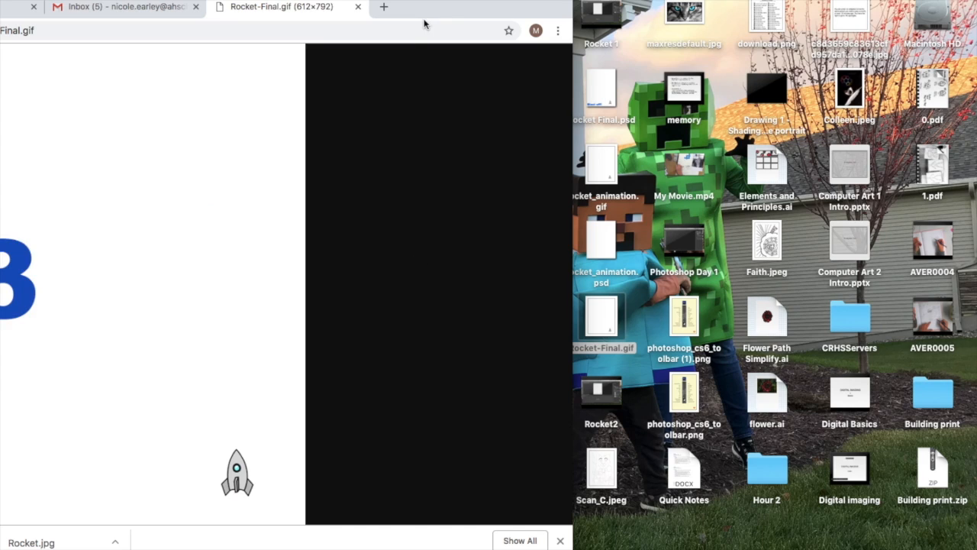
left_click_drag(424, 7, 786, 6)
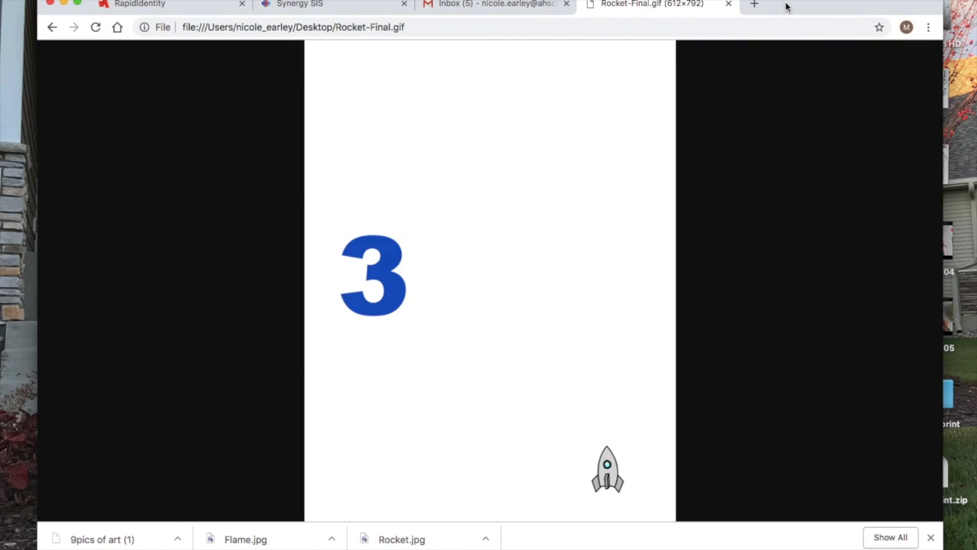